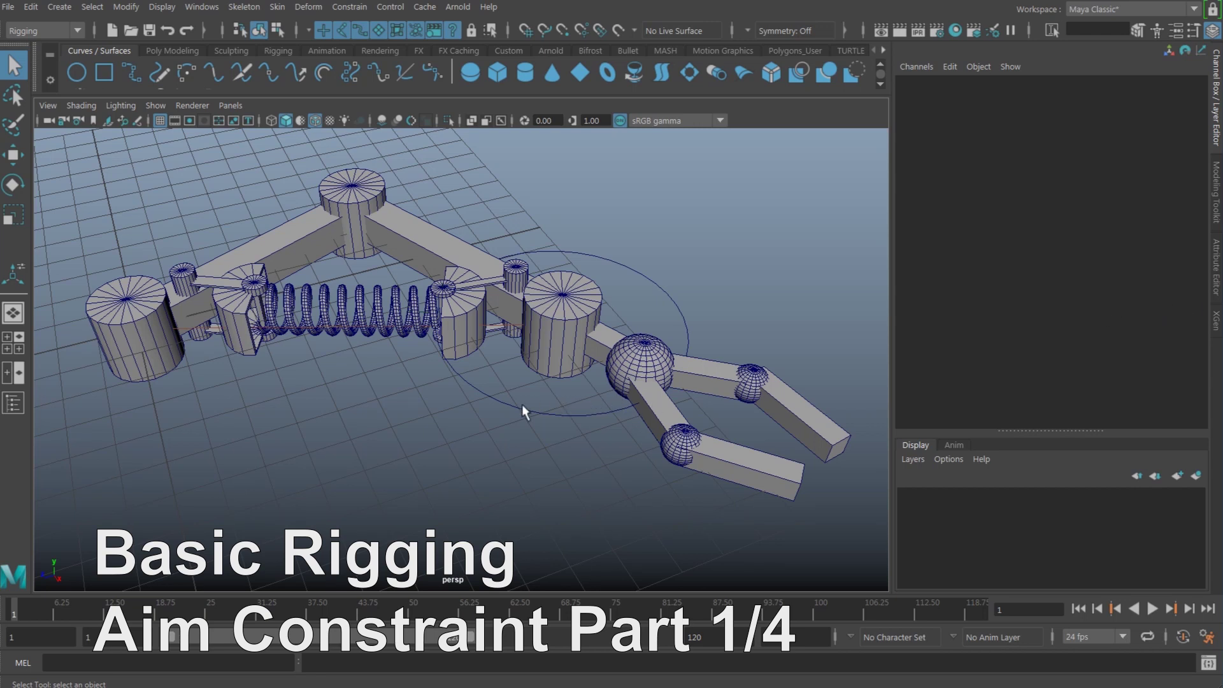
- Move the robot arm's circle control to watch the spring follow, then undo the move
{"action": "right_click_drag", "start_coordinate": [510, 404], "coordinate": [461, 442], "text": "alt"}
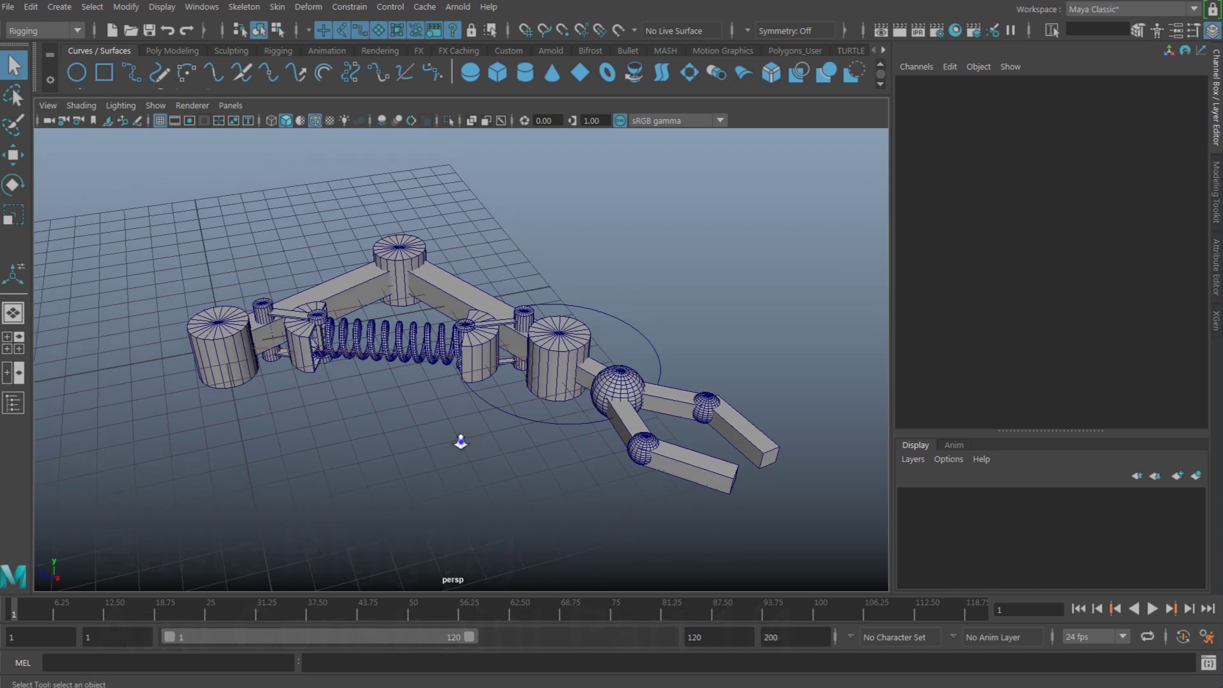
{"action": "left_click", "coordinate": [538, 414]}
{"action": "right_click_drag", "start_coordinate": [517, 433], "coordinate": [561, 411], "text": "alt"}
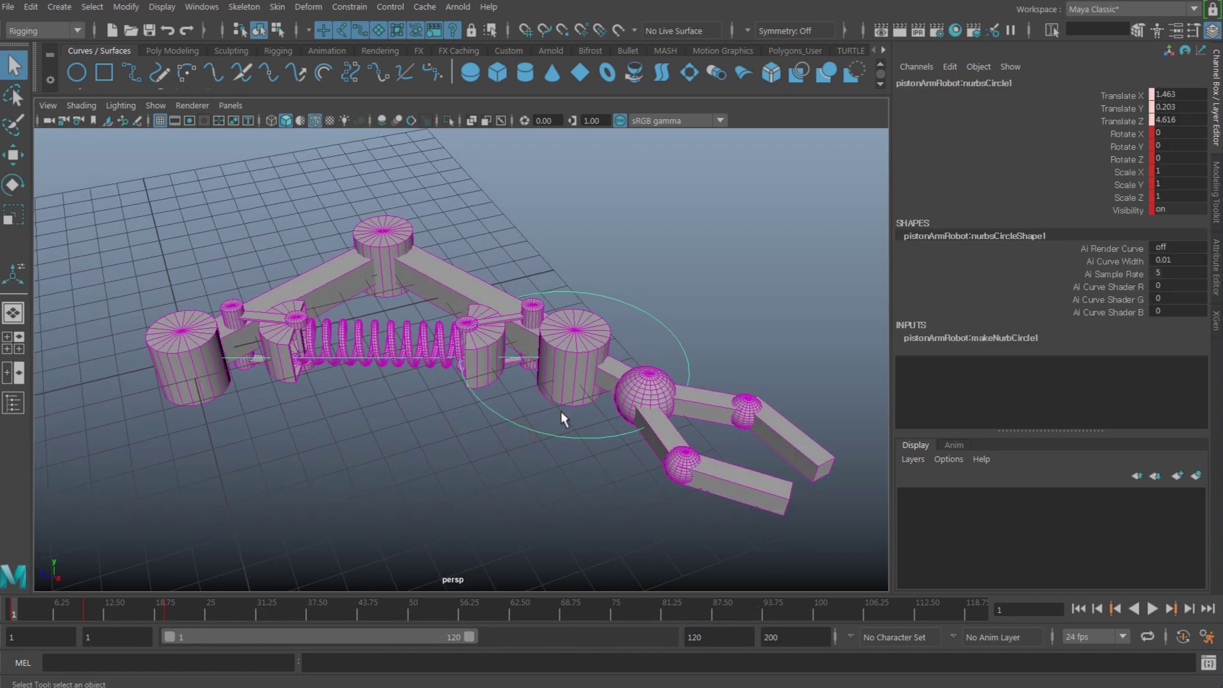
{"action": "key", "text": "w"}
{"action": "left_click_drag", "start_coordinate": [577, 357], "coordinate": [594, 297]}
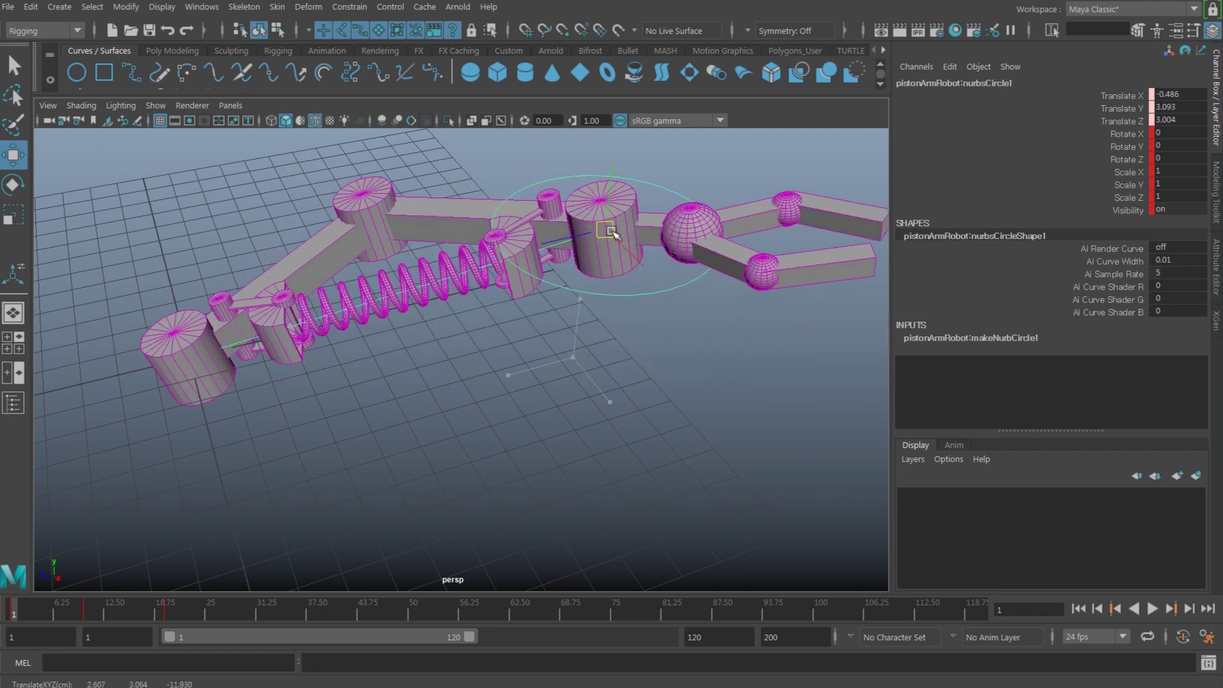
{"action": "mouse_move", "coordinate": [595, 297]}
{"action": "left_mouse_down"}
{"action": "mouse_move", "coordinate": [485, 374]}
{"action": "mouse_move", "coordinate": [572, 279]}
{"action": "mouse_move", "coordinate": [563, 371]}
{"action": "left_mouse_up"}
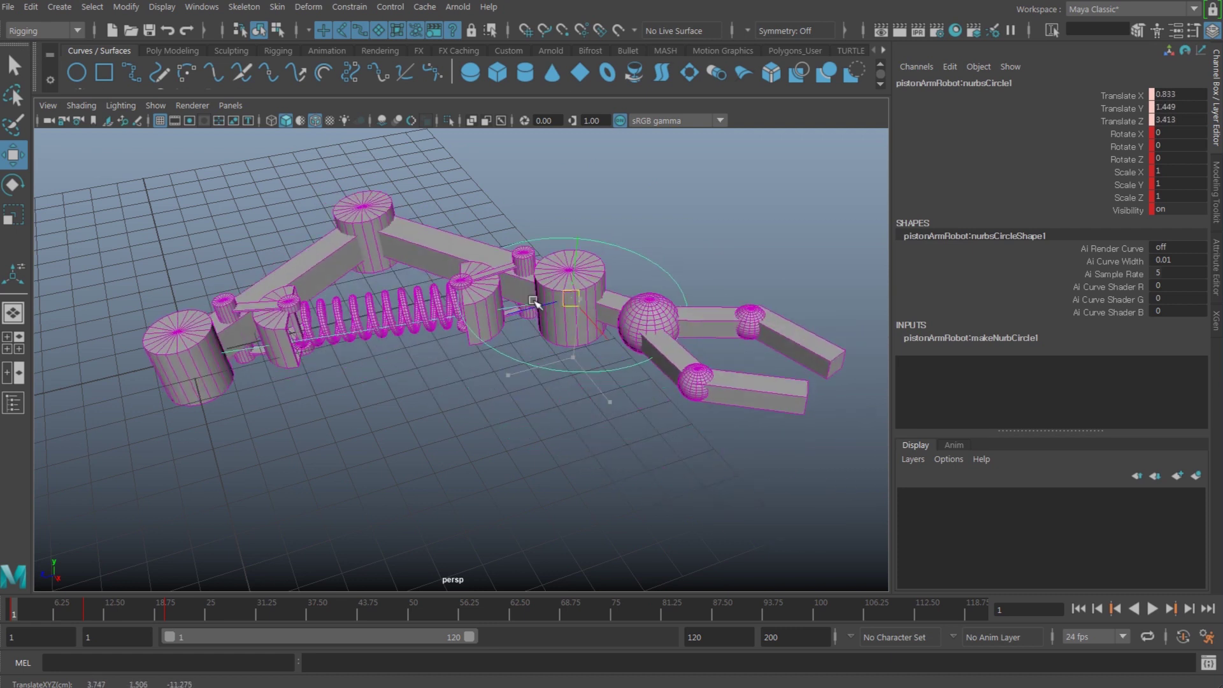
{"action": "mouse_move", "coordinate": [565, 371]}
{"action": "left_mouse_down"}
{"action": "mouse_move", "coordinate": [528, 291]}
{"action": "mouse_move", "coordinate": [527, 335]}
{"action": "mouse_move", "coordinate": [506, 372]}
{"action": "mouse_move", "coordinate": [520, 347]}
{"action": "left_mouse_up"}
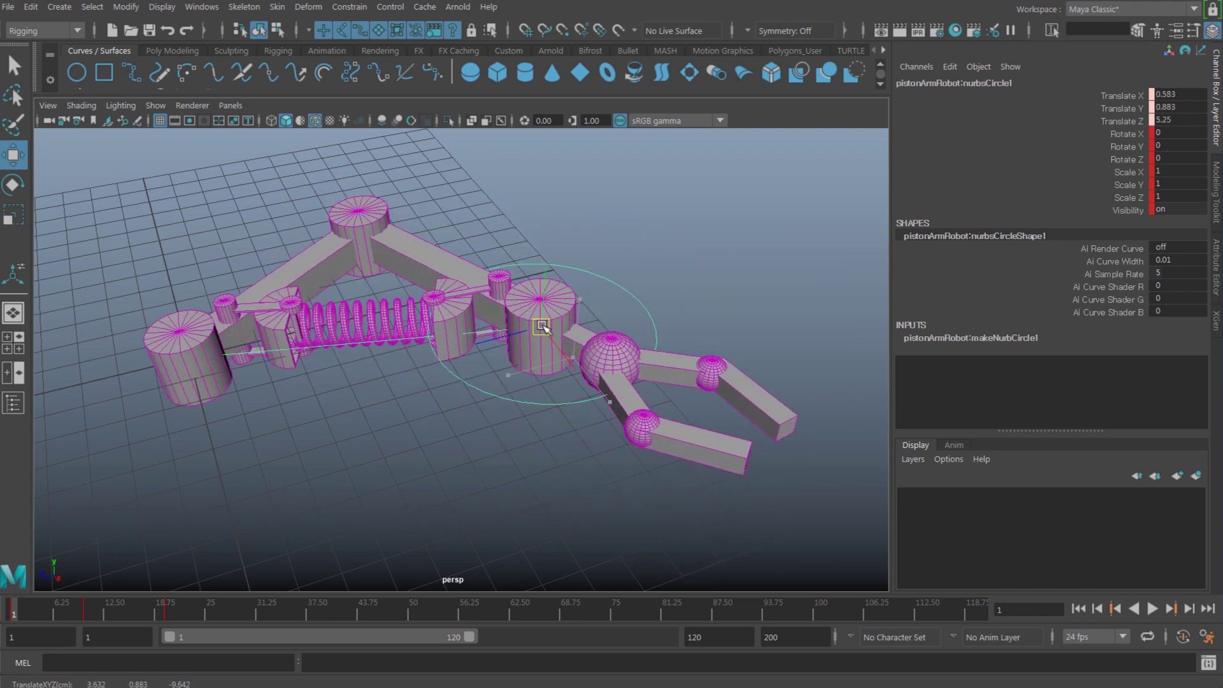
{"action": "key", "text": "ctrl+z"}
- Inspect the old rig by selecting the spring and its left and right cylinders
{"action": "mouse_move", "coordinate": [426, 378]}
{"action": "middle_mouse_down", "text": "alt"}
{"action": "mouse_move", "coordinate": [480, 341]}
{"action": "mouse_move", "coordinate": [463, 457]}
{"action": "middle_mouse_up", "text": "alt"}
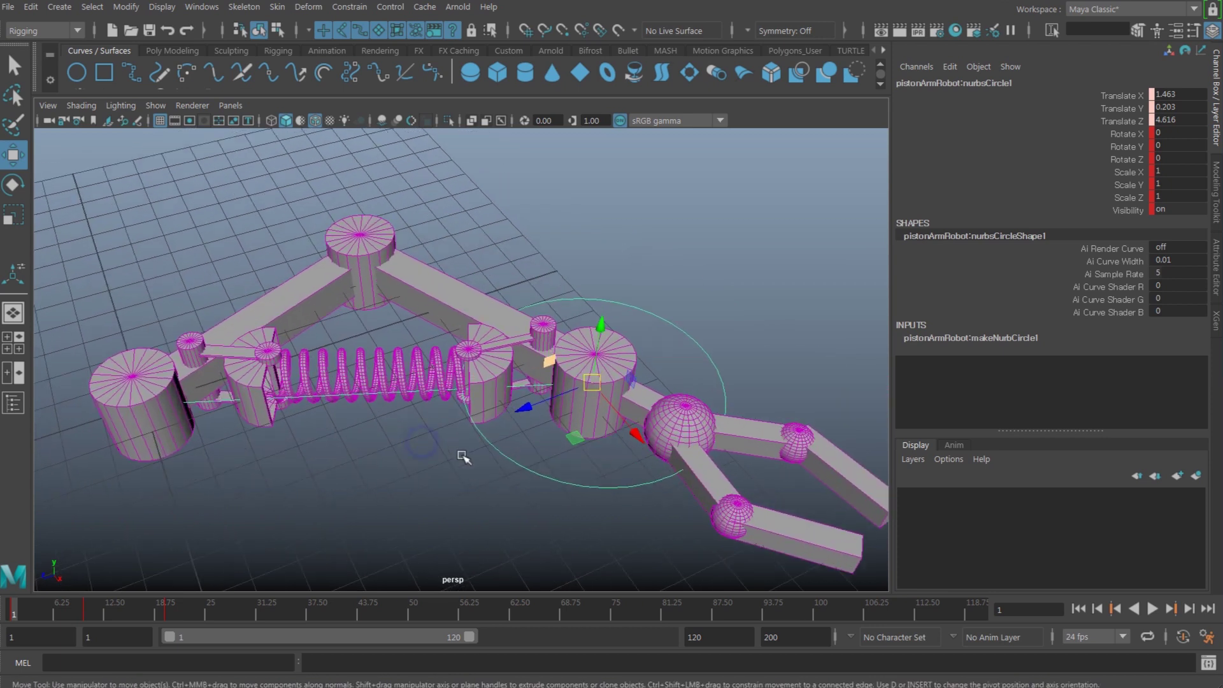
{"action": "left_click", "coordinate": [363, 375]}
{"action": "left_click", "coordinate": [356, 375]}
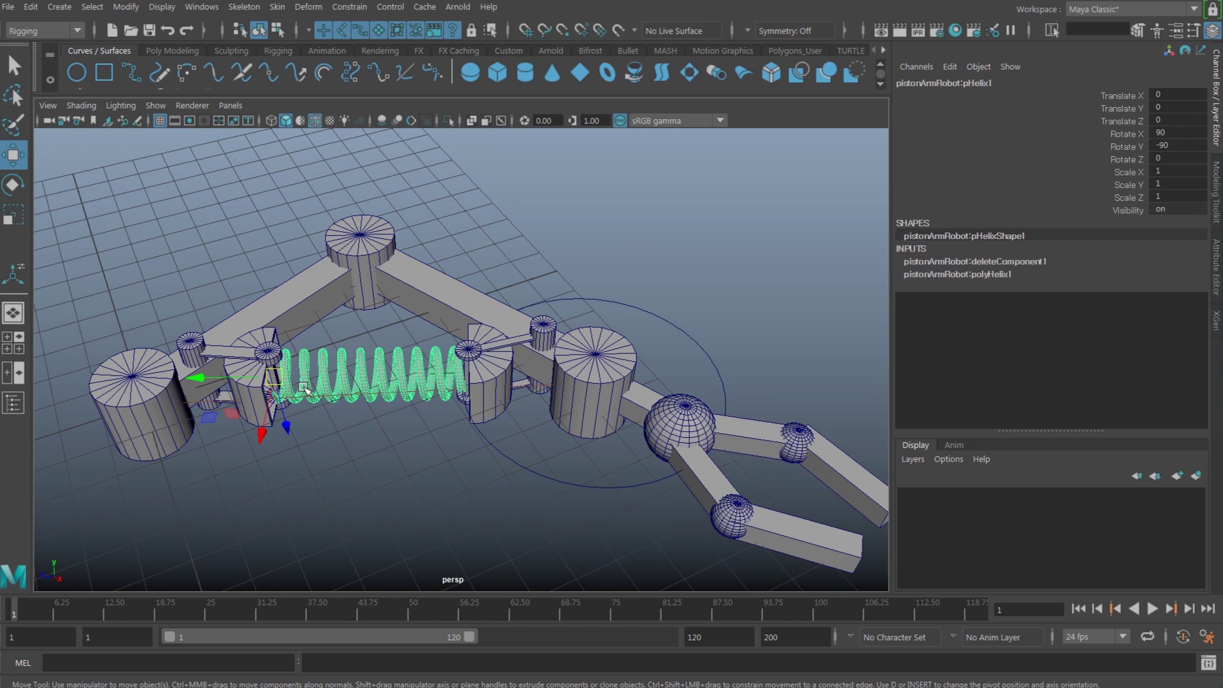
{"action": "left_click", "coordinate": [254, 404]}
{"action": "left_click", "coordinate": [472, 399]}
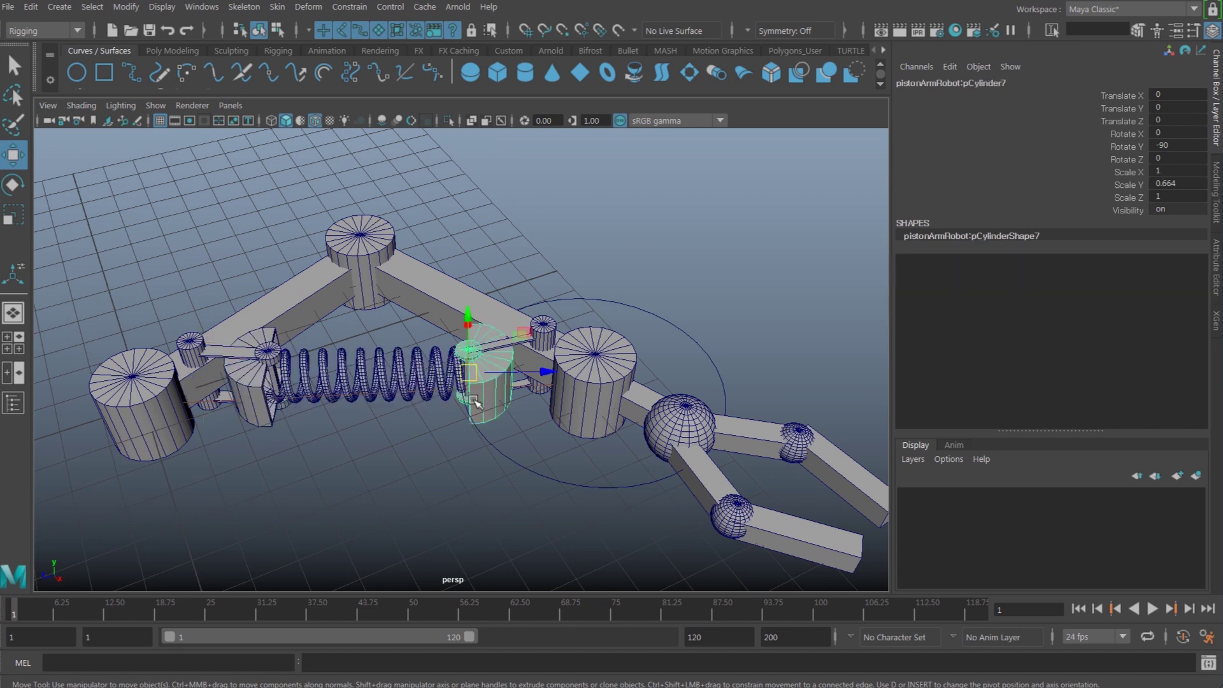
{"action": "left_click", "coordinate": [400, 371], "text": "shift"}
{"action": "left_click", "coordinate": [255, 400], "text": "shift"}
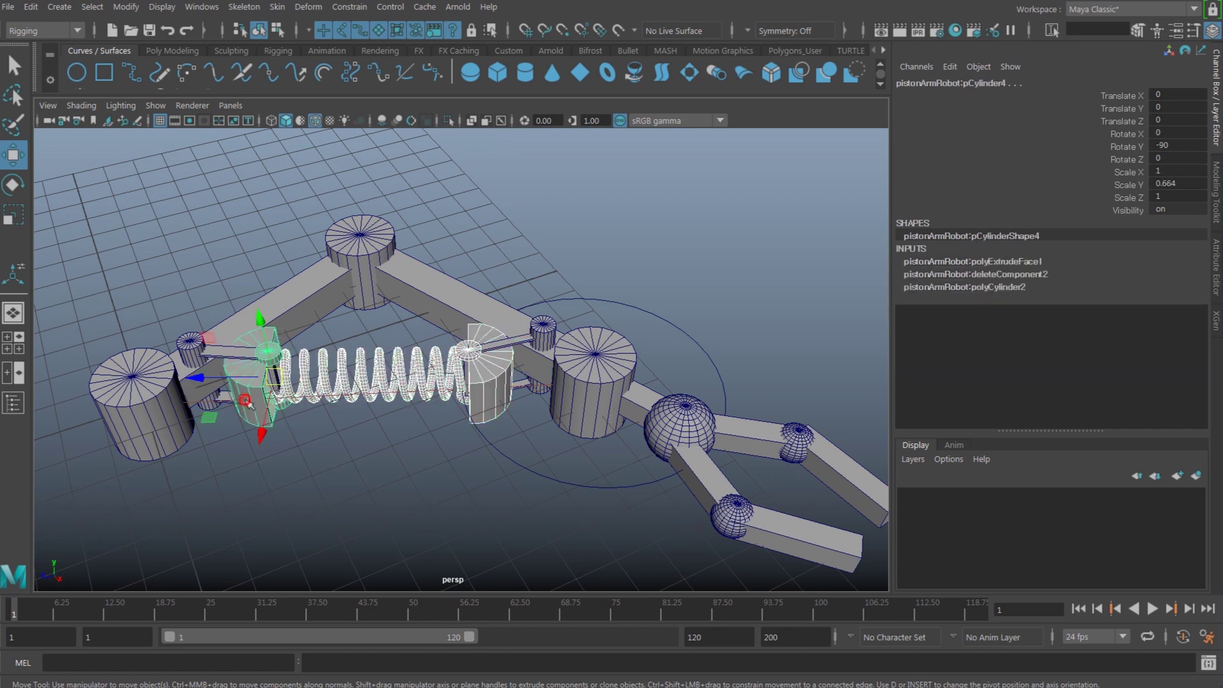
{"action": "middle_click_drag", "start_coordinate": [469, 418], "coordinate": [469, 399], "text": "alt"}
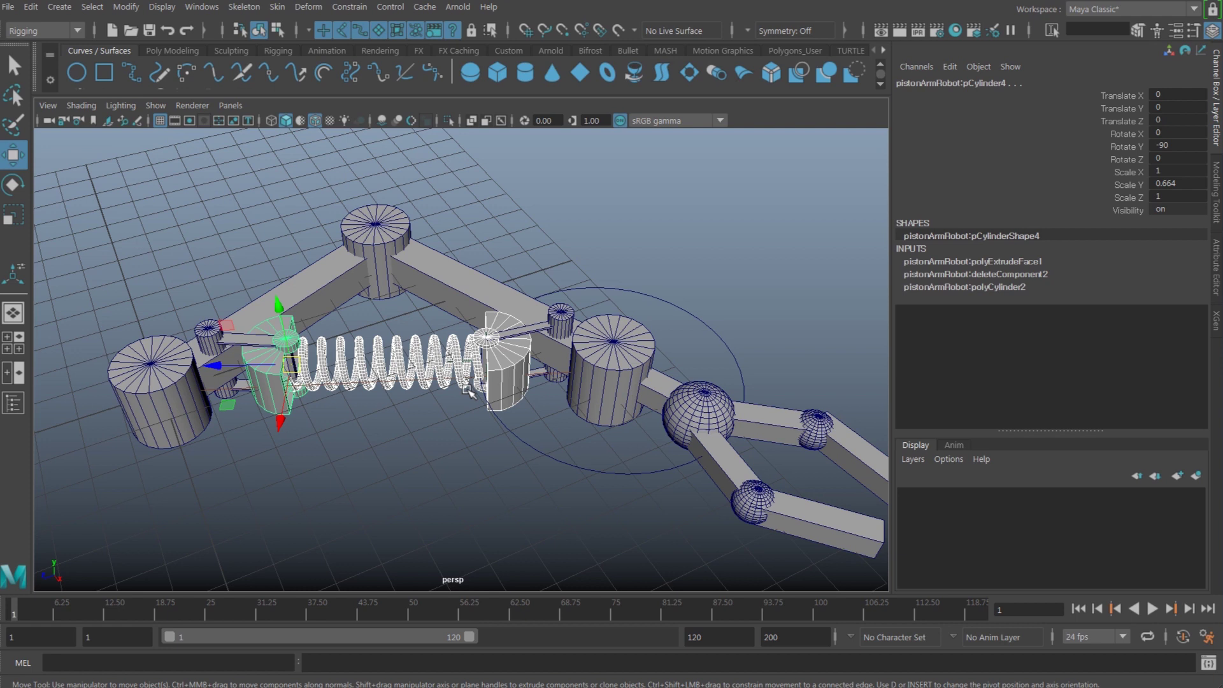
{"action": "left_click_drag", "start_coordinate": [374, 412], "coordinate": [579, 458], "text": "alt"}
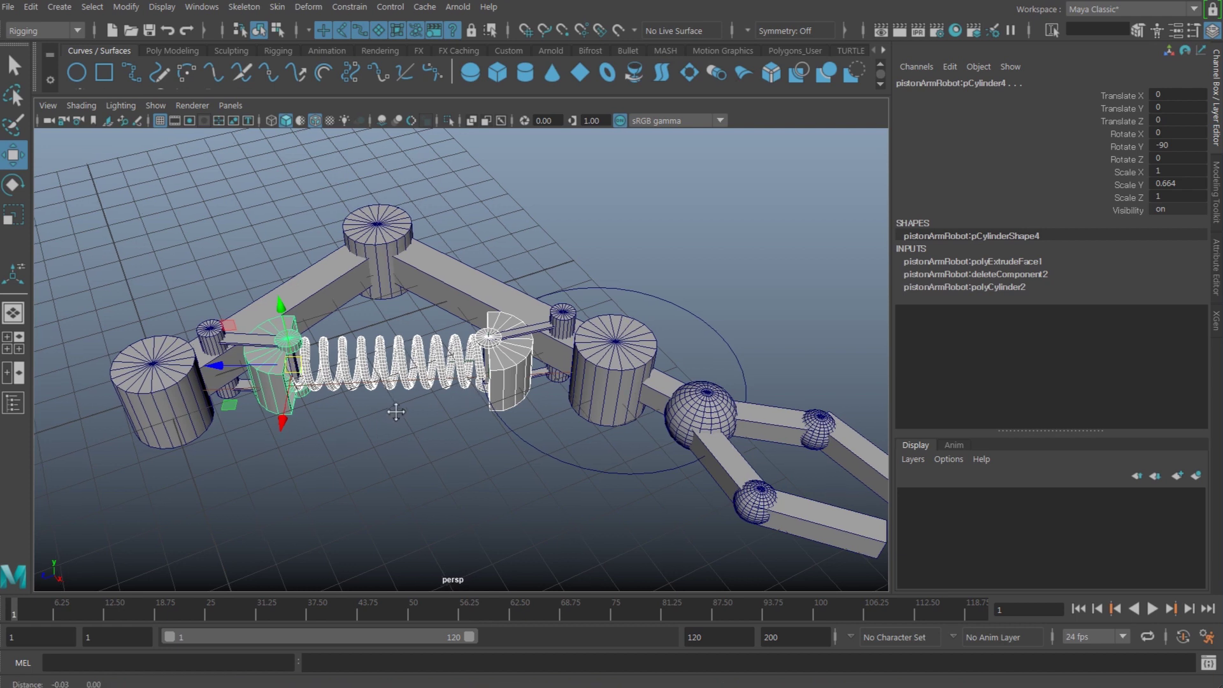
{"action": "scroll", "coordinate": [579, 458], "scroll_direction": "up", "scroll_amount": 2}
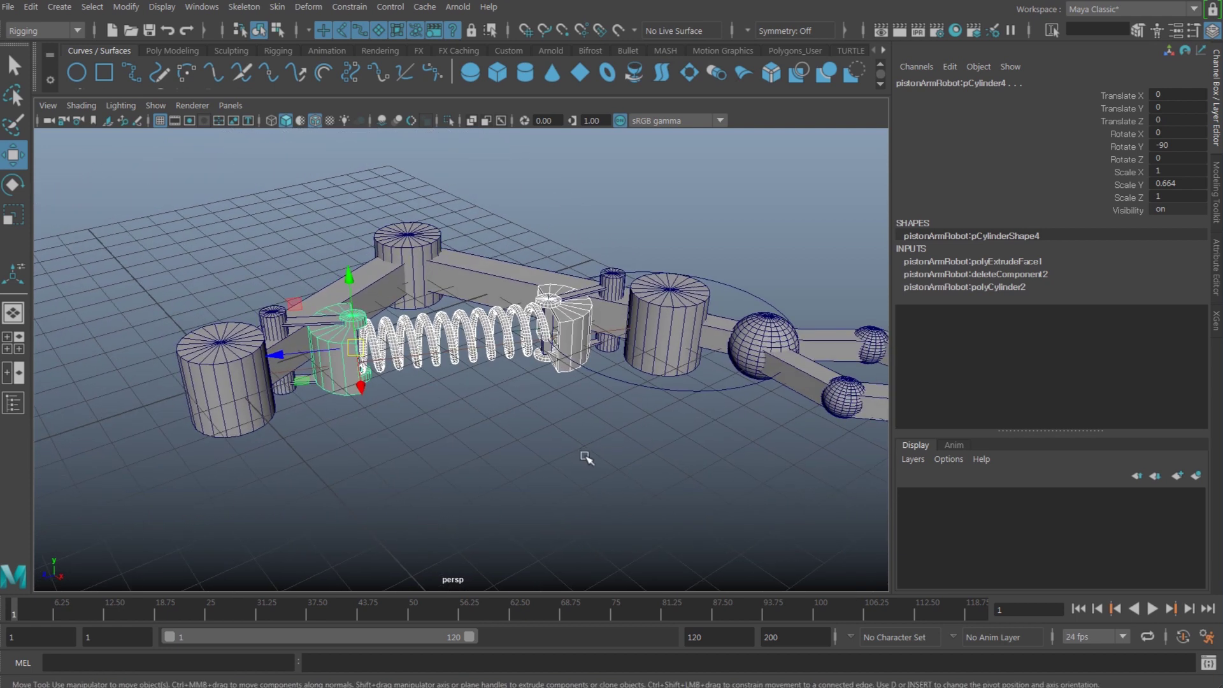
{"action": "scroll", "coordinate": [582, 449], "scroll_direction": "up", "scroll_amount": 2}
{"action": "scroll", "coordinate": [581, 369], "scroll_direction": "up", "scroll_amount": 2}
- Move the left end block to test the spring's aim constraint, then undo
{"action": "left_click", "coordinate": [557, 357]}
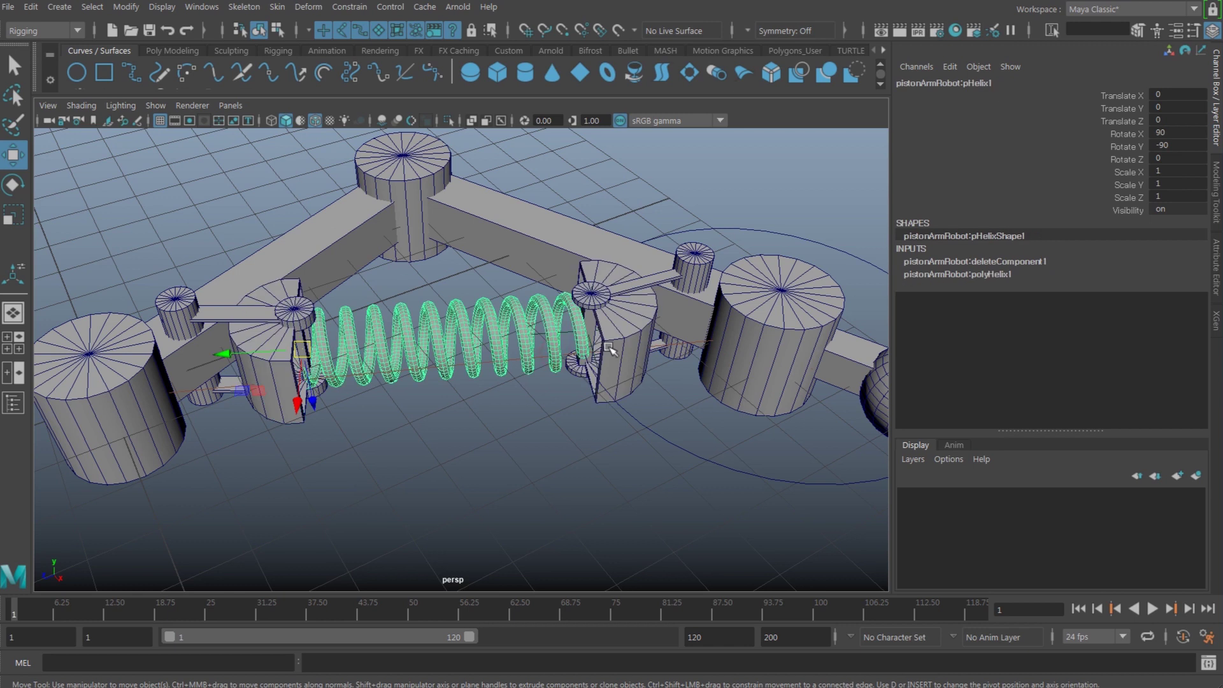
{"action": "left_click", "coordinate": [608, 348]}
{"action": "left_click", "coordinate": [284, 371]}
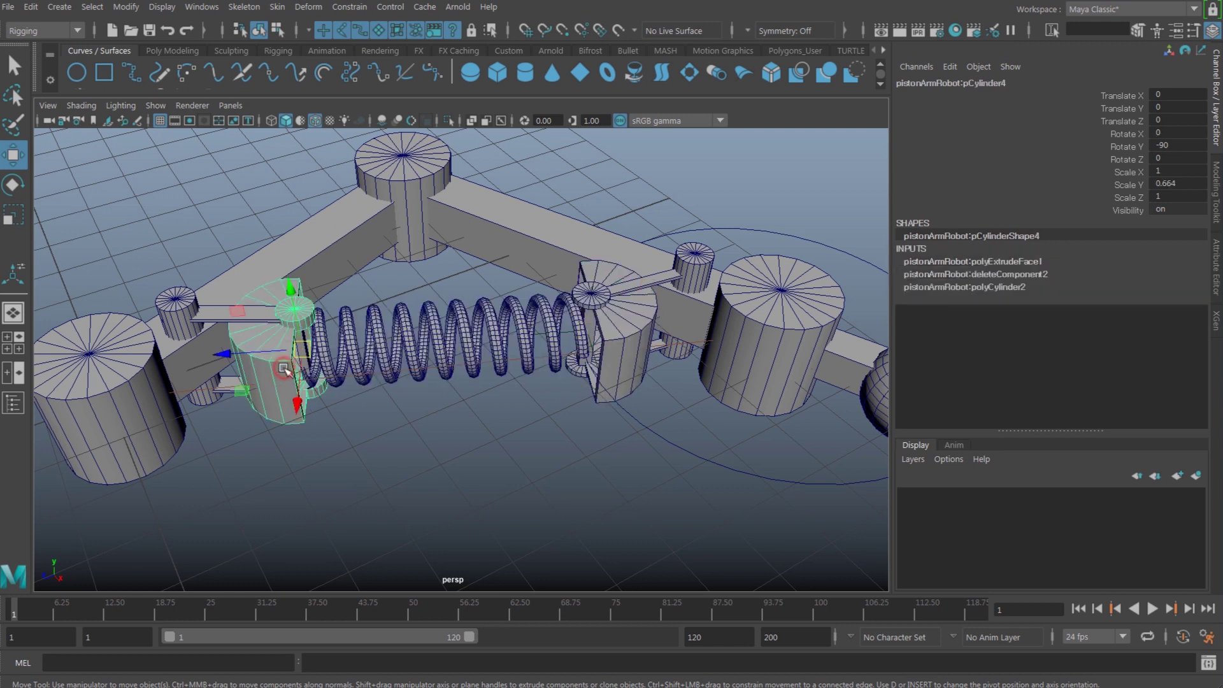
{"action": "left_click", "coordinate": [364, 362]}
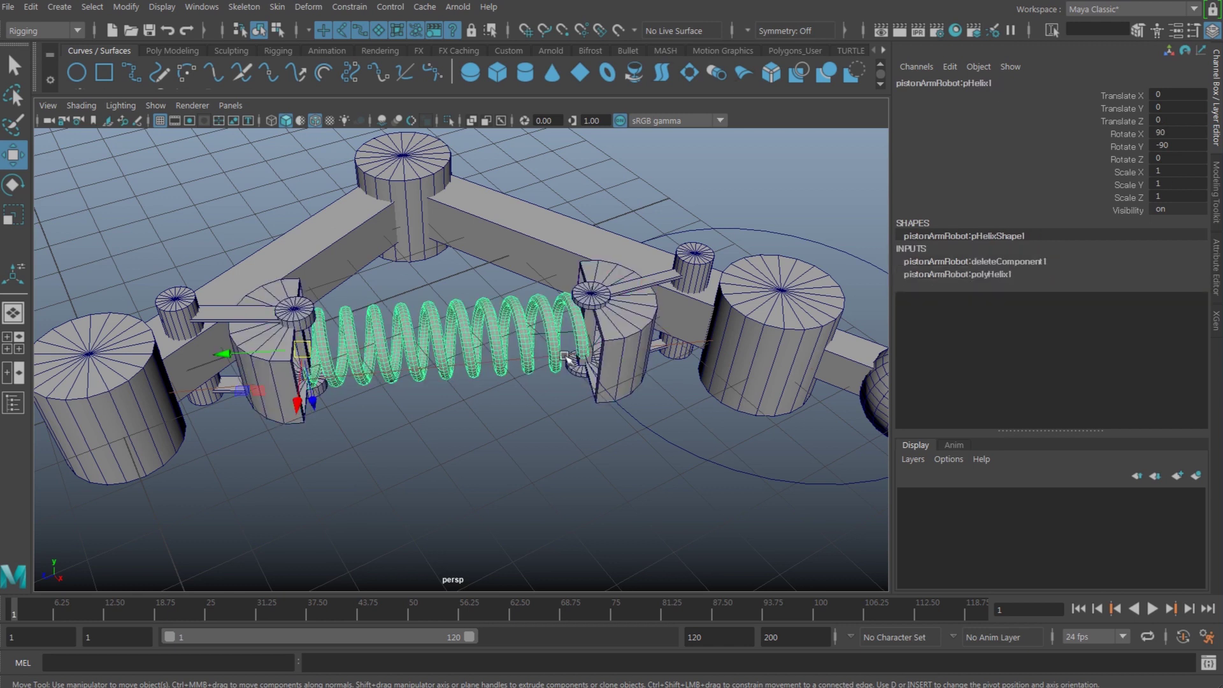
{"action": "left_click", "coordinate": [379, 419]}
{"action": "left_click", "coordinate": [304, 357]}
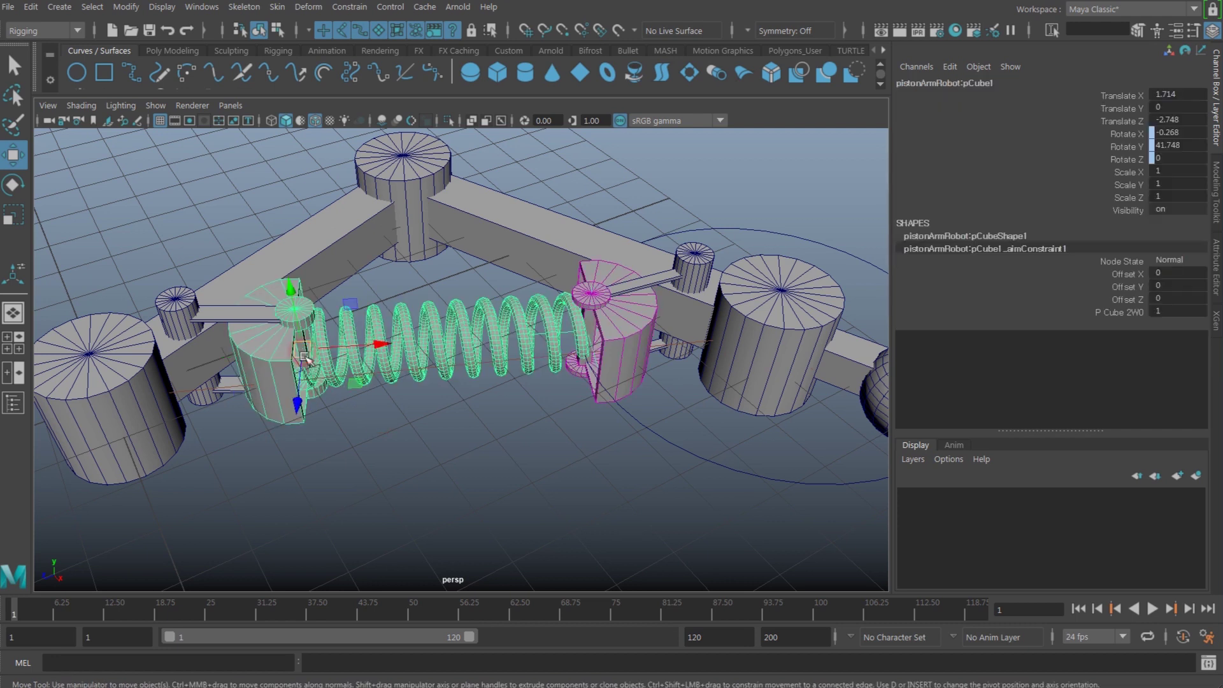
{"action": "mouse_move", "coordinate": [307, 363]}
{"action": "left_mouse_down"}
{"action": "mouse_move", "coordinate": [413, 330]}
{"action": "mouse_move", "coordinate": [274, 375]}
{"action": "left_mouse_up"}
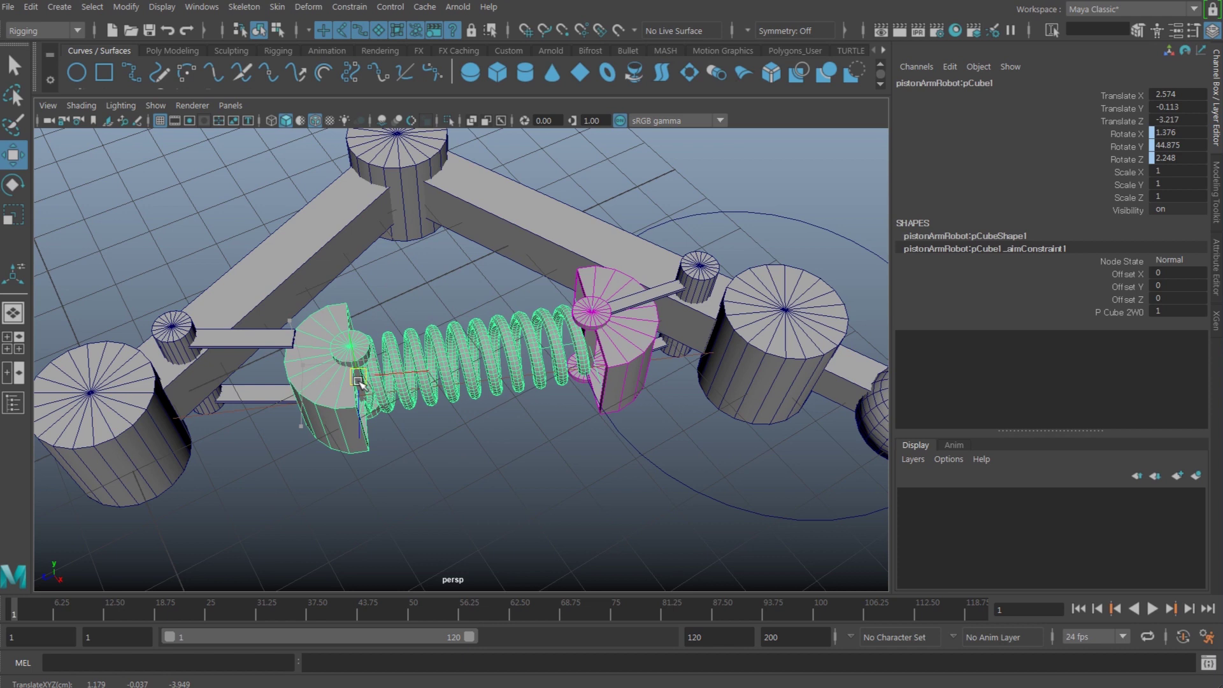
{"action": "key", "text": "ctrl+z"}
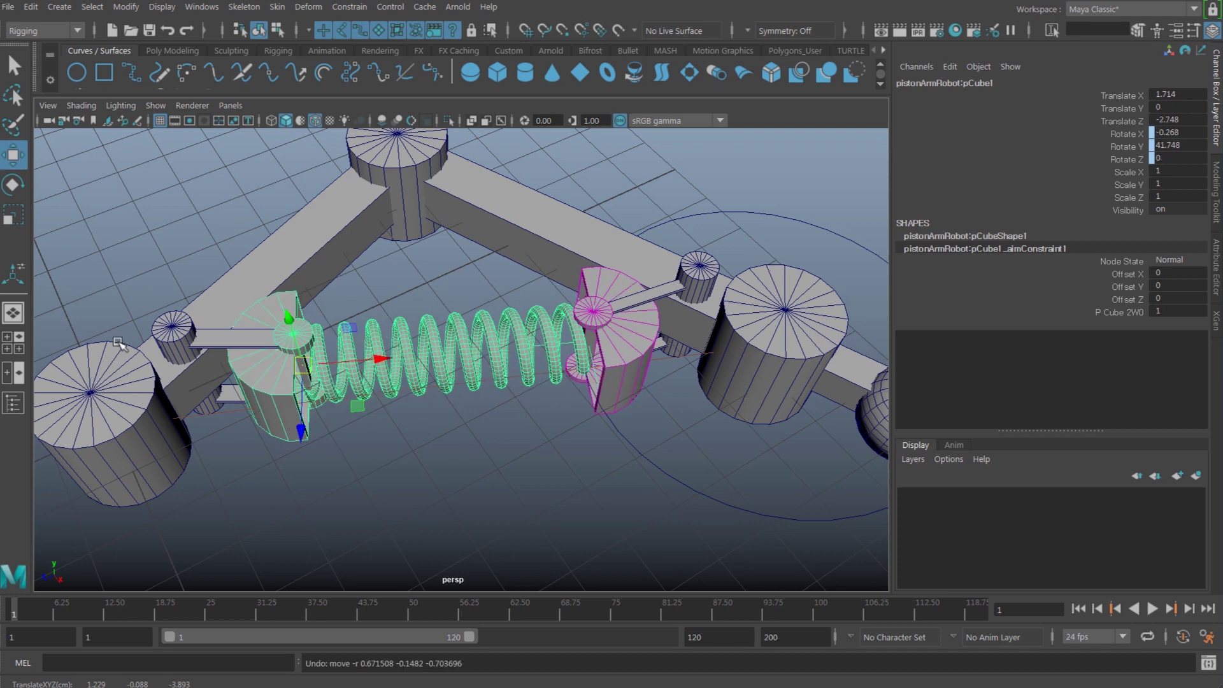
{"action": "scroll", "coordinate": [163, 368], "scroll_direction": "down", "scroll_amount": 3}
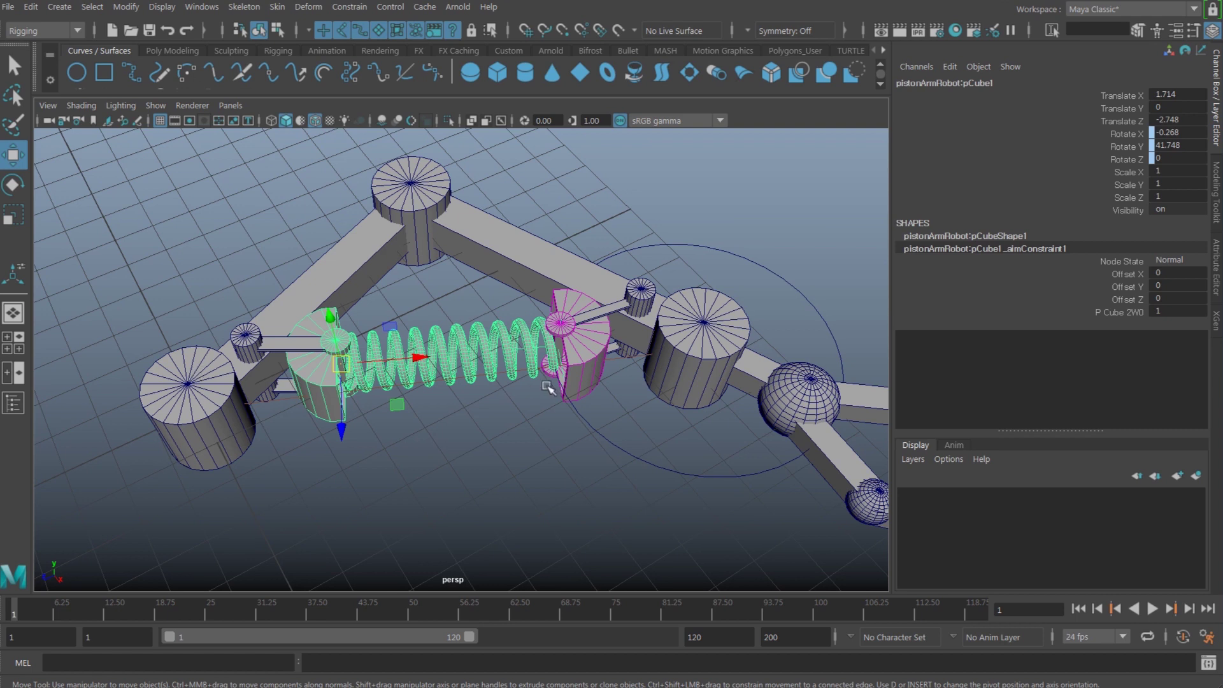
{"action": "scroll", "coordinate": [548, 387], "scroll_direction": "up", "scroll_amount": 2}
{"action": "scroll", "coordinate": [605, 319], "scroll_direction": "up", "scroll_amount": 1}
- Test the right block and arm control, then select the spring's cylinder covers
{"action": "left_click", "coordinate": [605, 312]}
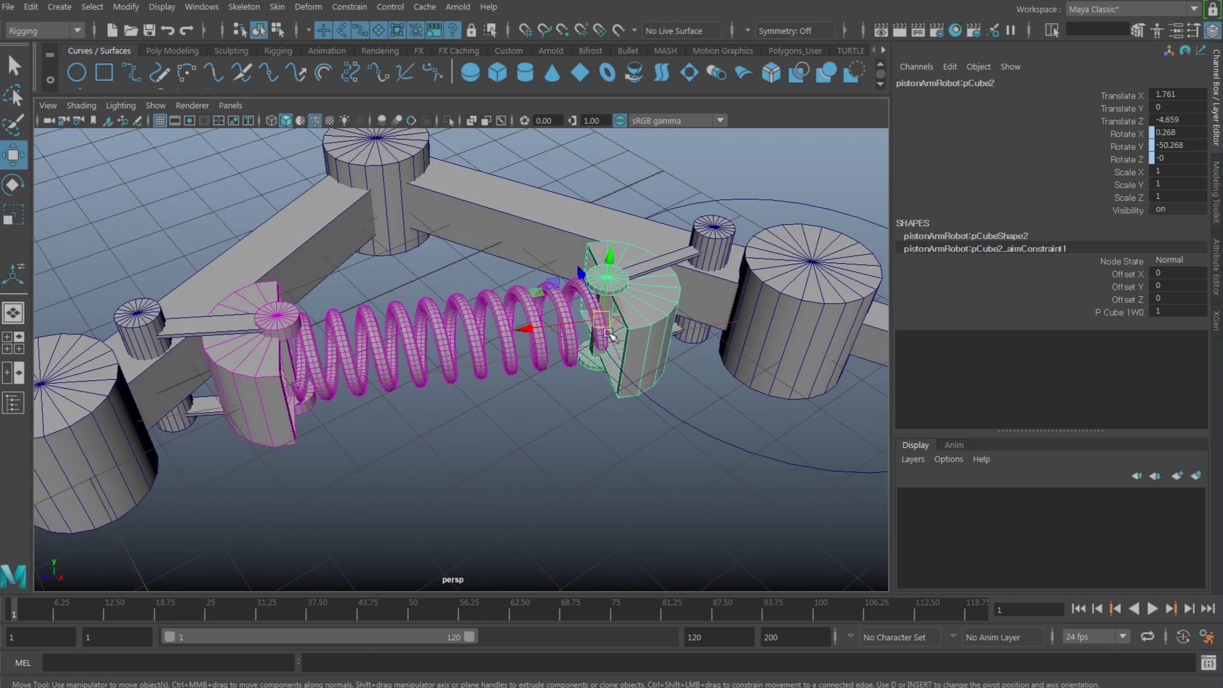
{"action": "mouse_move", "coordinate": [611, 334]}
{"action": "left_mouse_down"}
{"action": "mouse_move", "coordinate": [602, 366]}
{"action": "mouse_move", "coordinate": [598, 316]}
{"action": "left_mouse_up"}
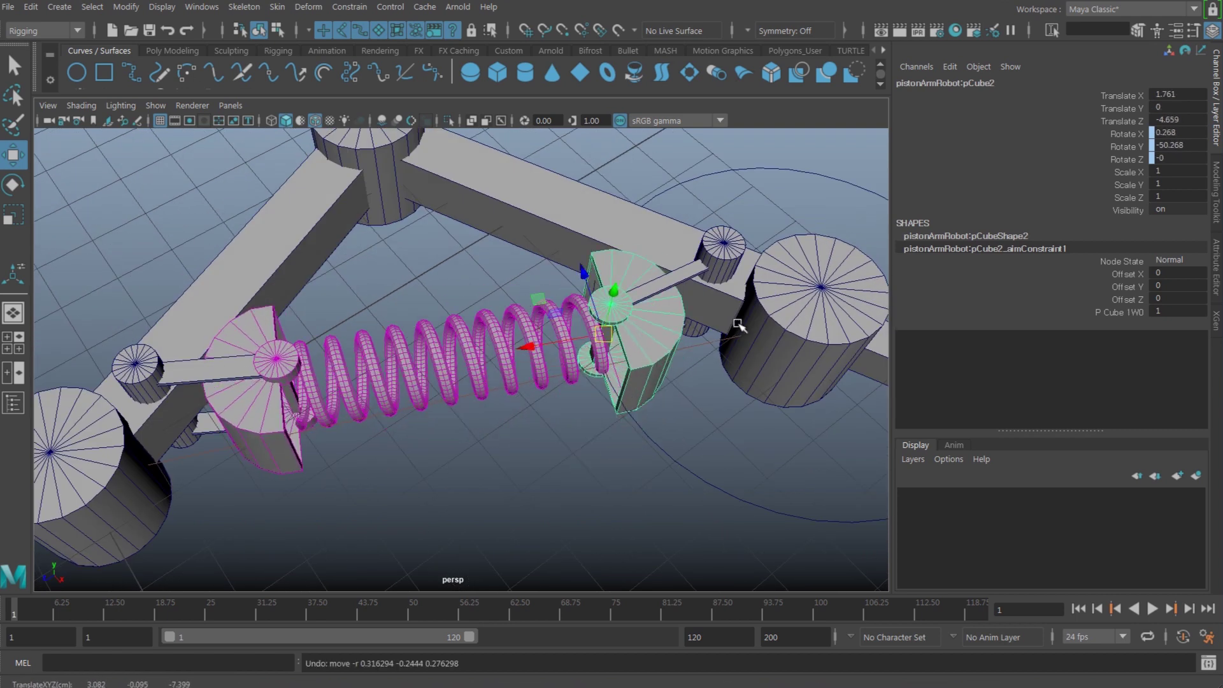
{"action": "left_click", "coordinate": [664, 411]}
{"action": "mouse_move", "coordinate": [683, 344]}
{"action": "left_mouse_down"}
{"action": "mouse_move", "coordinate": [631, 360]}
{"action": "mouse_move", "coordinate": [647, 290]}
{"action": "mouse_move", "coordinate": [642, 298]}
{"action": "left_mouse_up"}
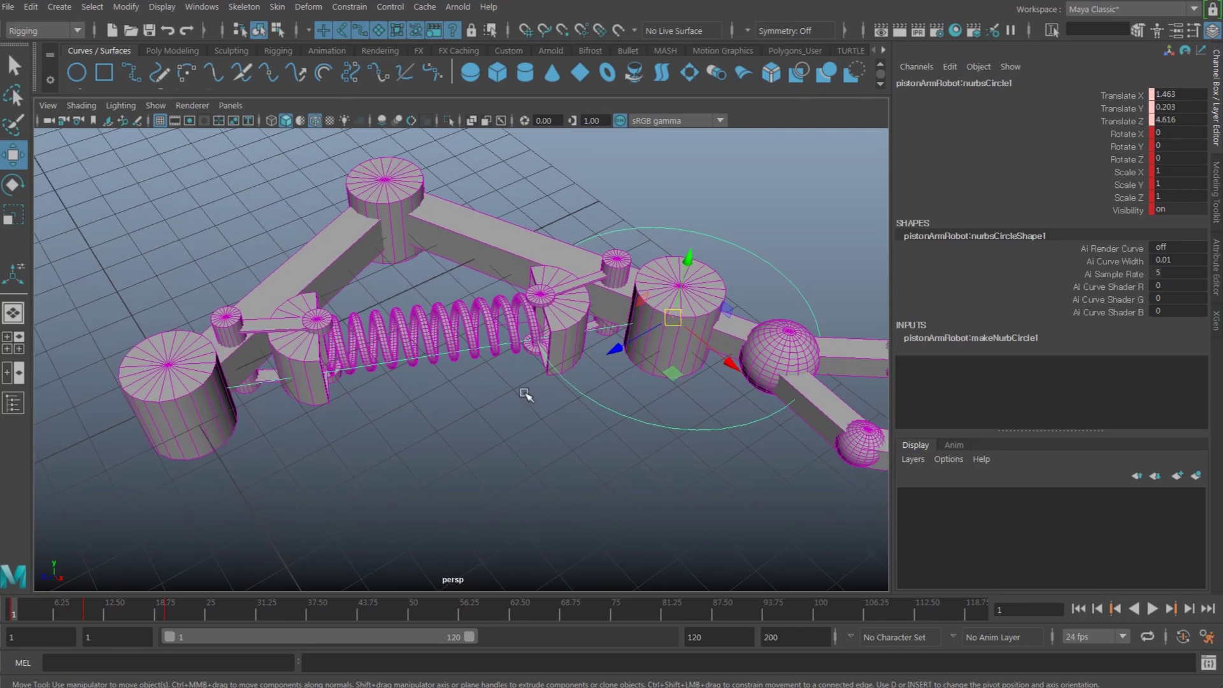
{"action": "left_click_drag", "start_coordinate": [516, 395], "coordinate": [446, 381], "text": "alt"}
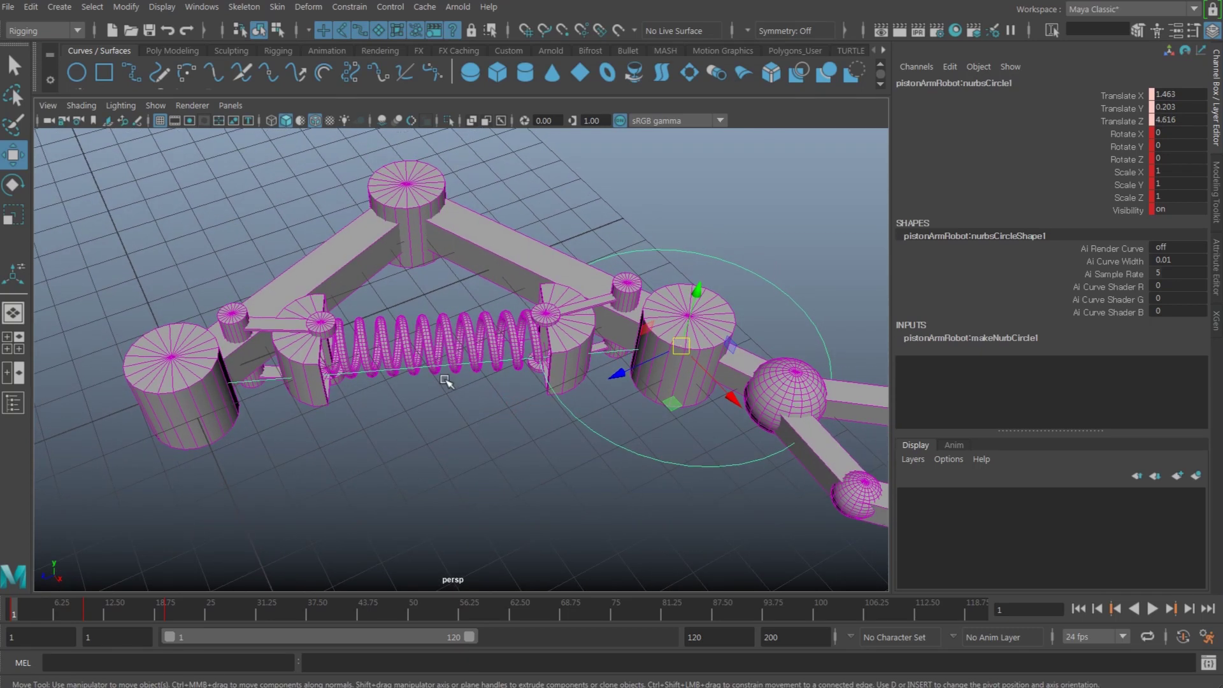
{"action": "left_click", "coordinate": [413, 340]}
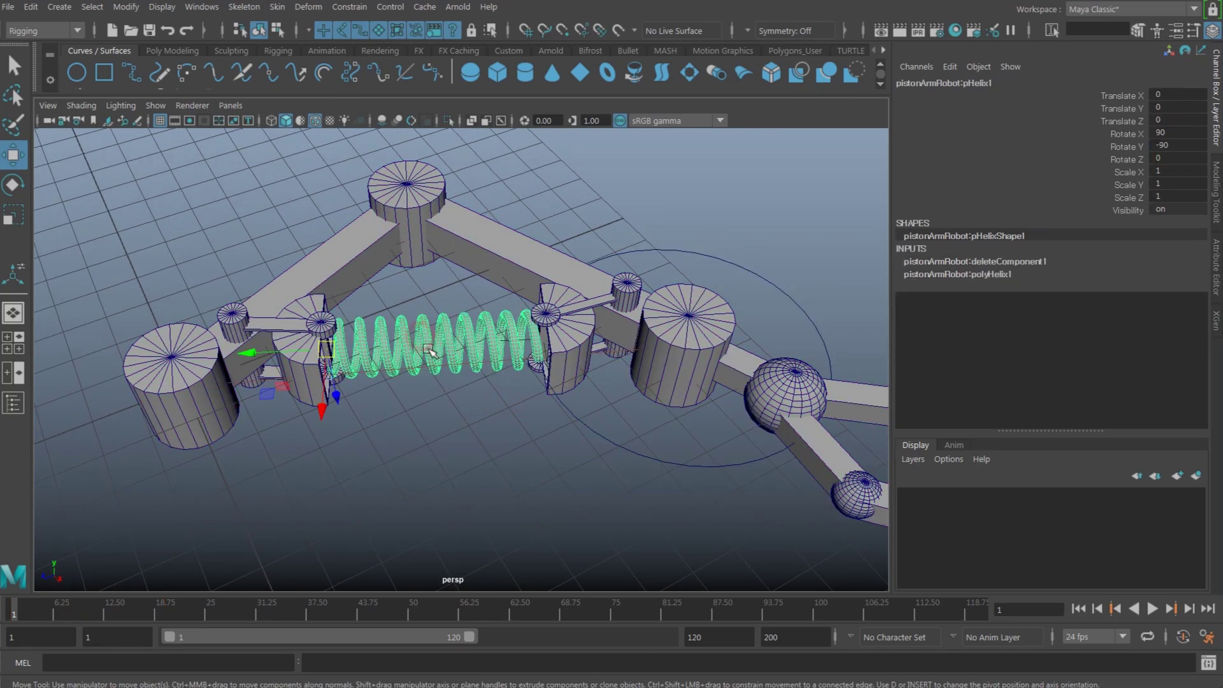
{"action": "left_click", "coordinate": [286, 383]}
{"action": "left_click", "coordinate": [401, 340]}
{"action": "left_click", "coordinate": [300, 382]}
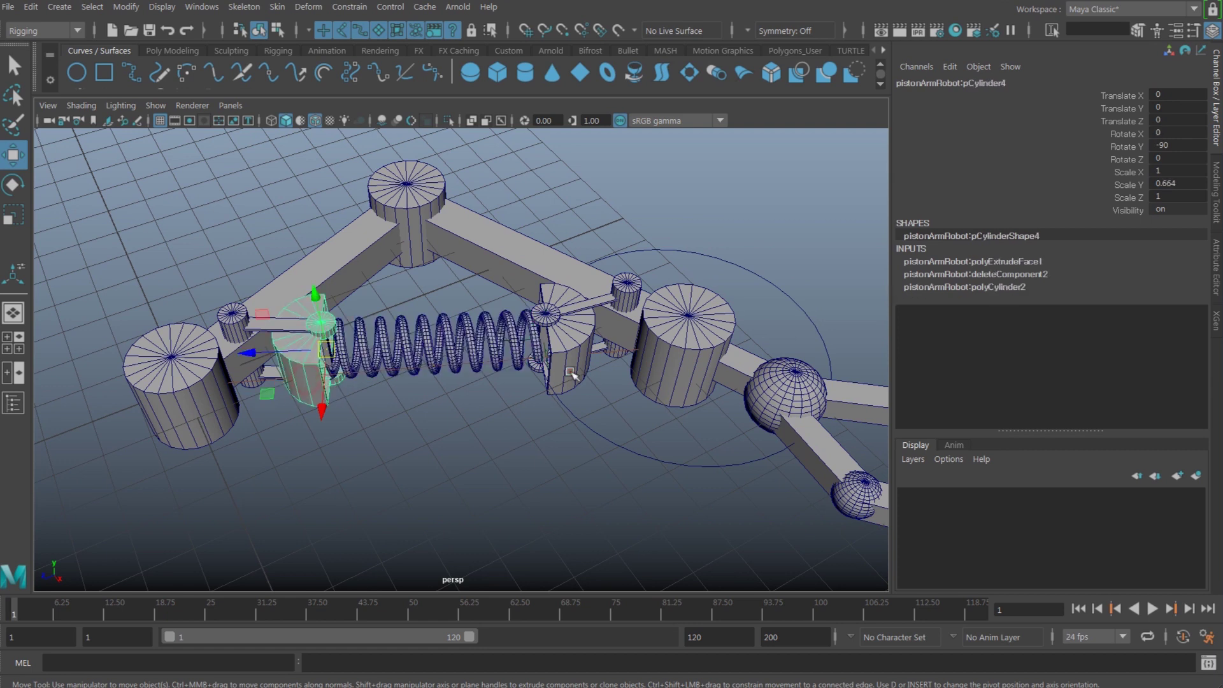
{"action": "left_click", "coordinate": [573, 373]}
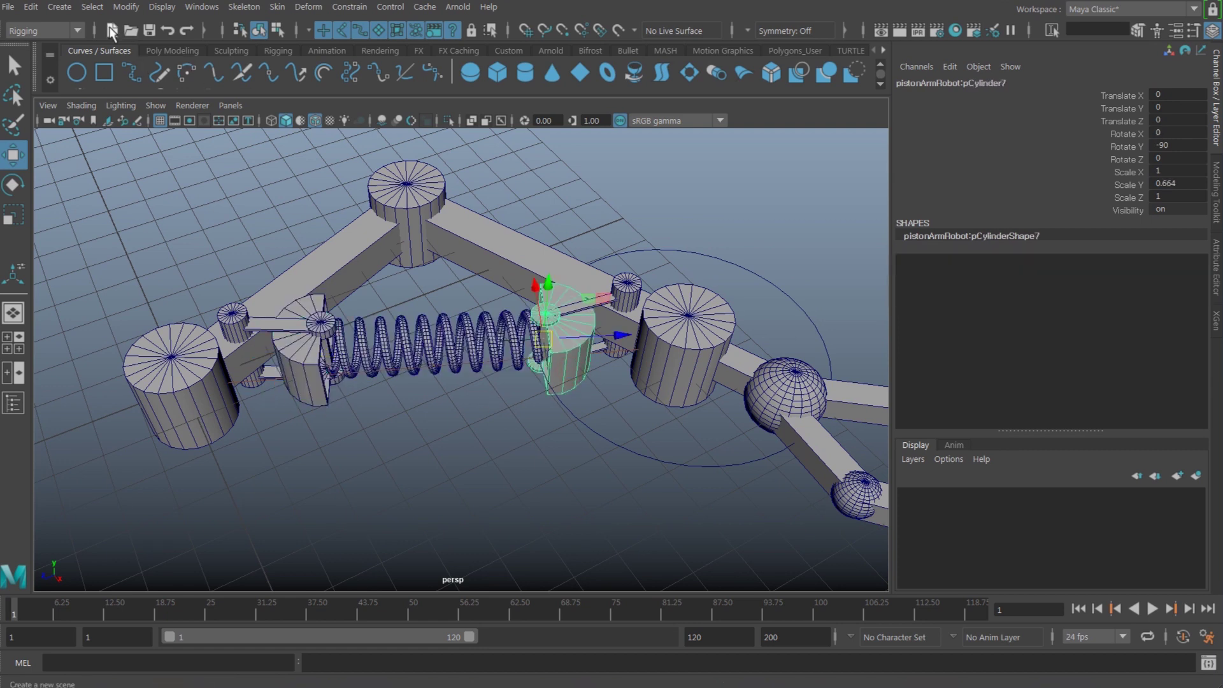
- Start a new scene without saving and create a polygon cube at the origin
{"action": "left_click", "coordinate": [112, 31]}
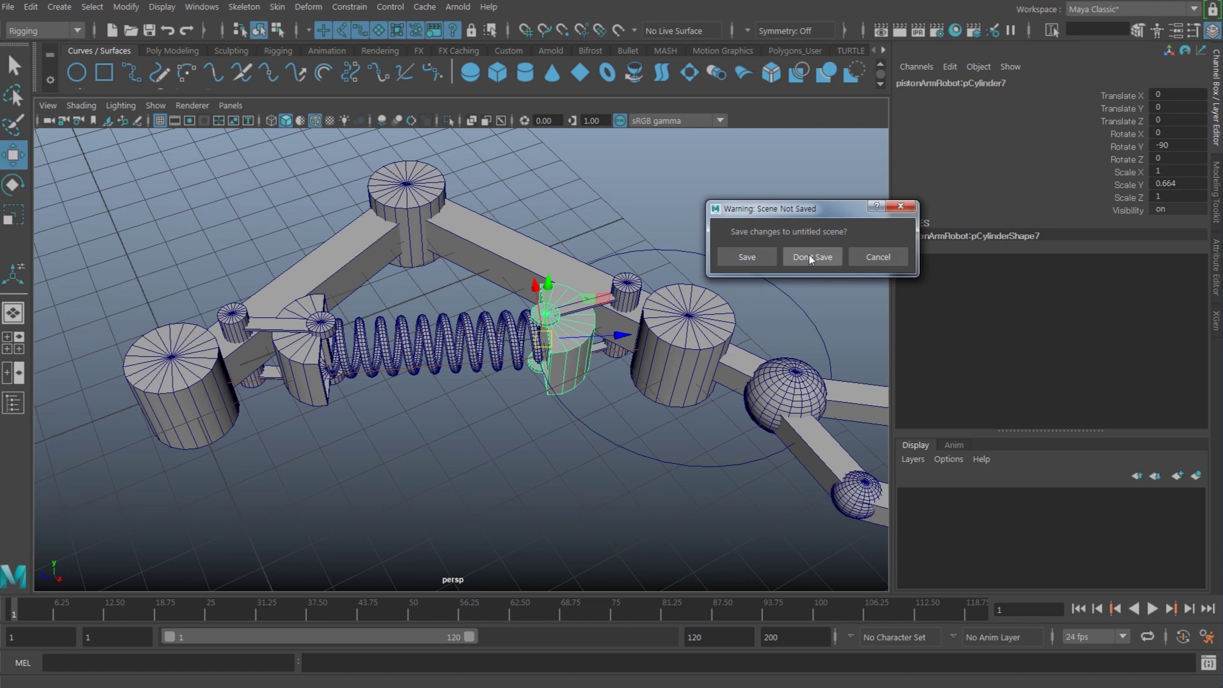
{"action": "left_click", "coordinate": [809, 254]}
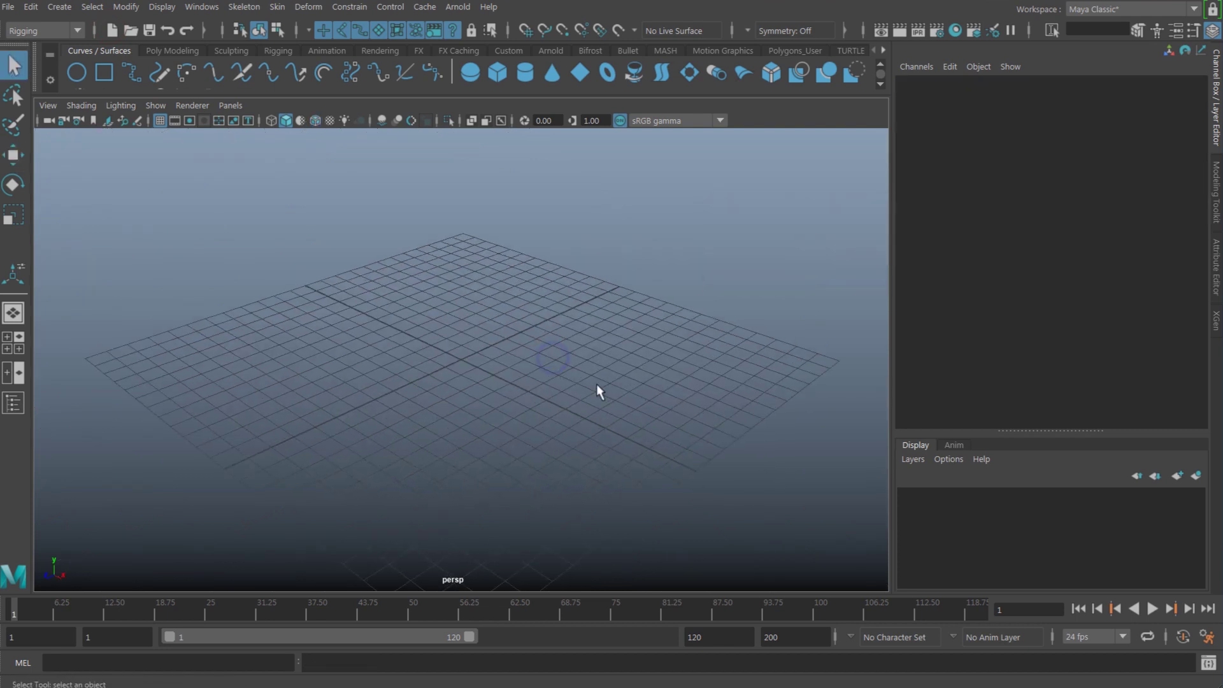
{"action": "mouse_move", "coordinate": [597, 391]}
{"action": "left_mouse_down", "text": "alt"}
{"action": "mouse_move", "coordinate": [544, 353]}
{"action": "mouse_move", "coordinate": [569, 357]}
{"action": "left_mouse_up", "text": "alt"}
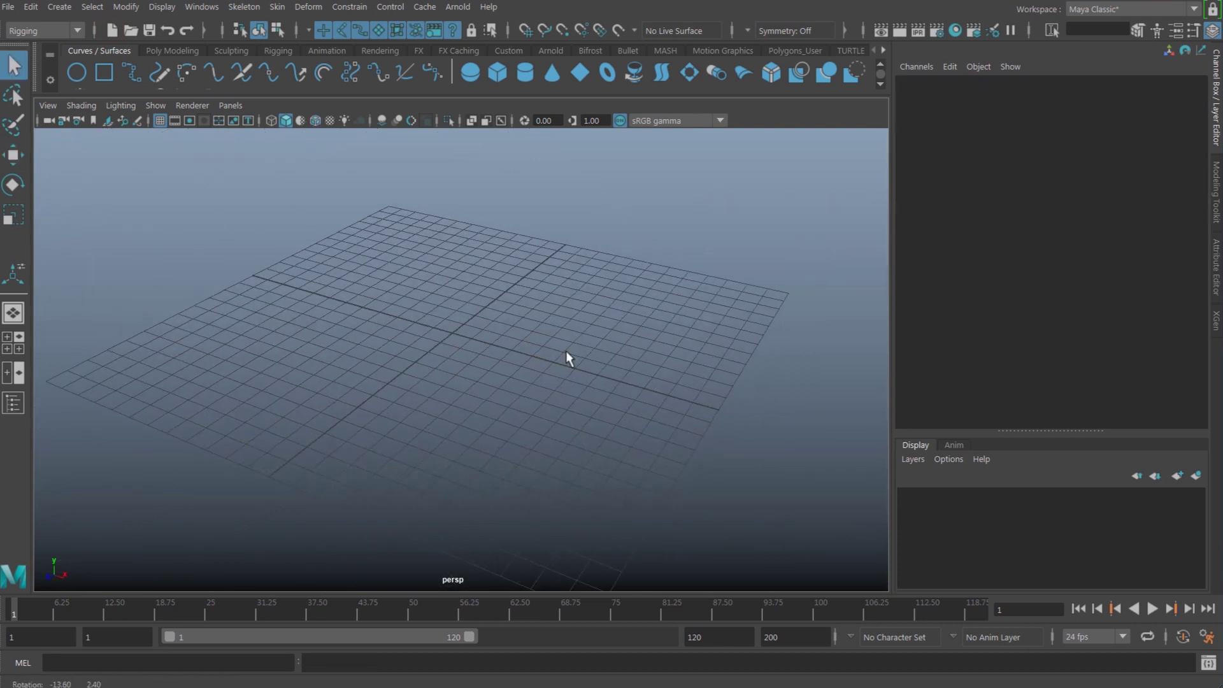
{"action": "right_click", "coordinate": [540, 328], "text": "shift"}
{"action": "left_click", "coordinate": [541, 376]}
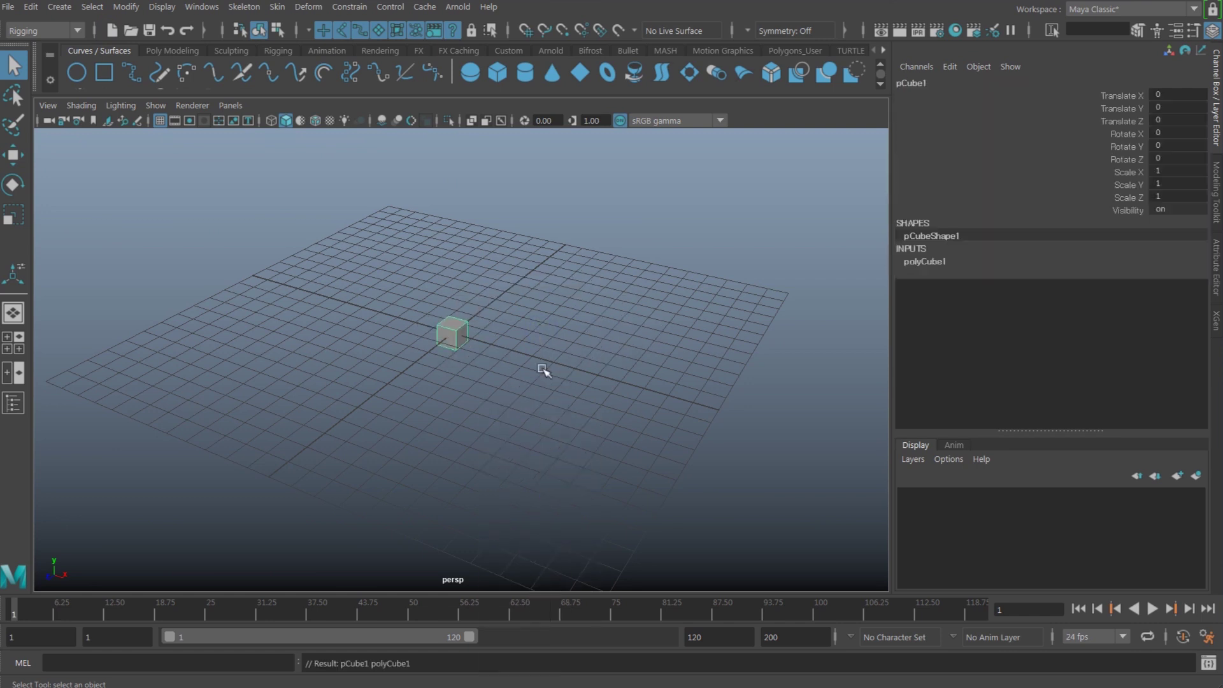
{"action": "key", "text": "w"}
{"action": "left_click_drag", "start_coordinate": [526, 284], "coordinate": [568, 327], "text": "alt"}
{"action": "right_click_drag", "start_coordinate": [568, 325], "coordinate": [566, 298], "text": "shift"}
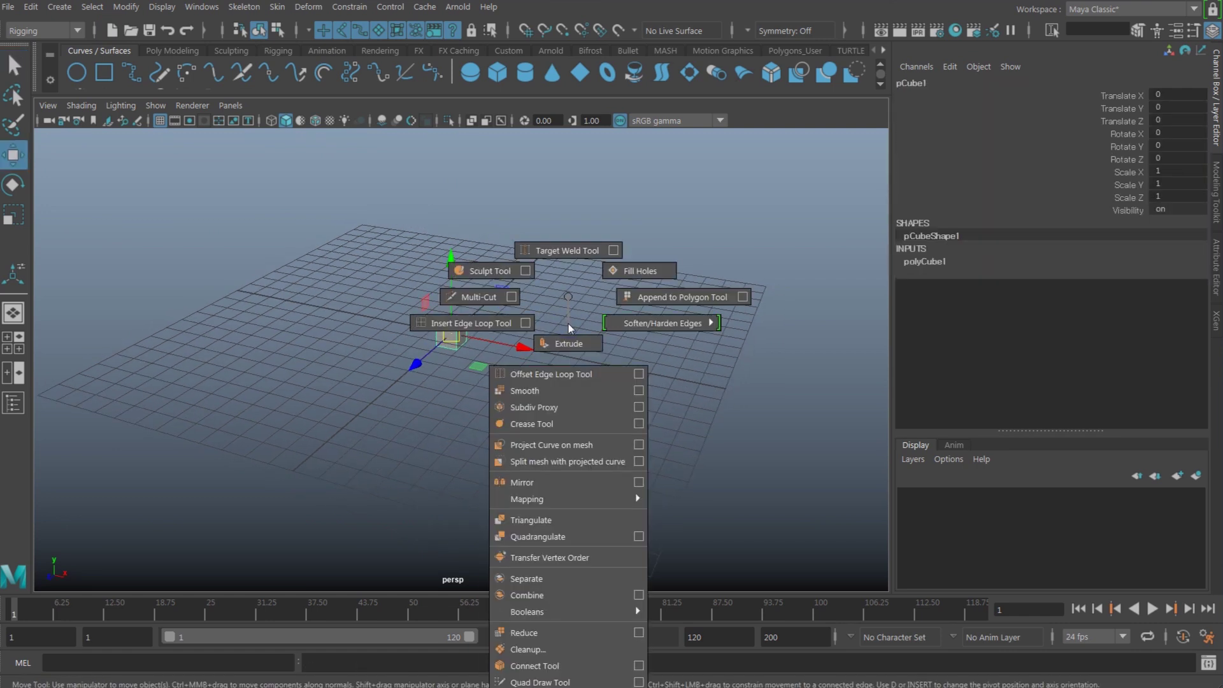
{"action": "left_click", "coordinate": [573, 306]}
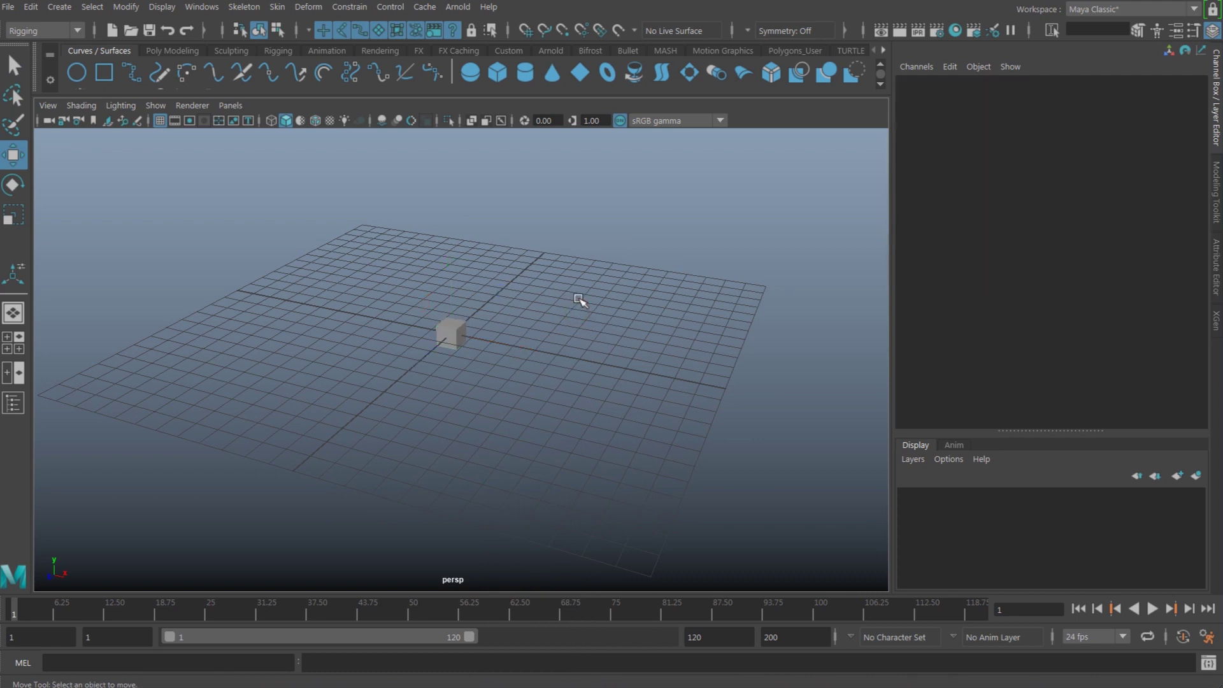
- Duplicate the cube and place the copy at Translate X 6
{"action": "mouse_move", "coordinate": [579, 301]}
{"action": "right_mouse_down", "text": "shift"}
{"action": "mouse_move", "coordinate": [531, 299]}
{"action": "mouse_move", "coordinate": [507, 282]}
{"action": "mouse_move", "coordinate": [583, 297]}
{"action": "right_mouse_up", "text": "shift"}
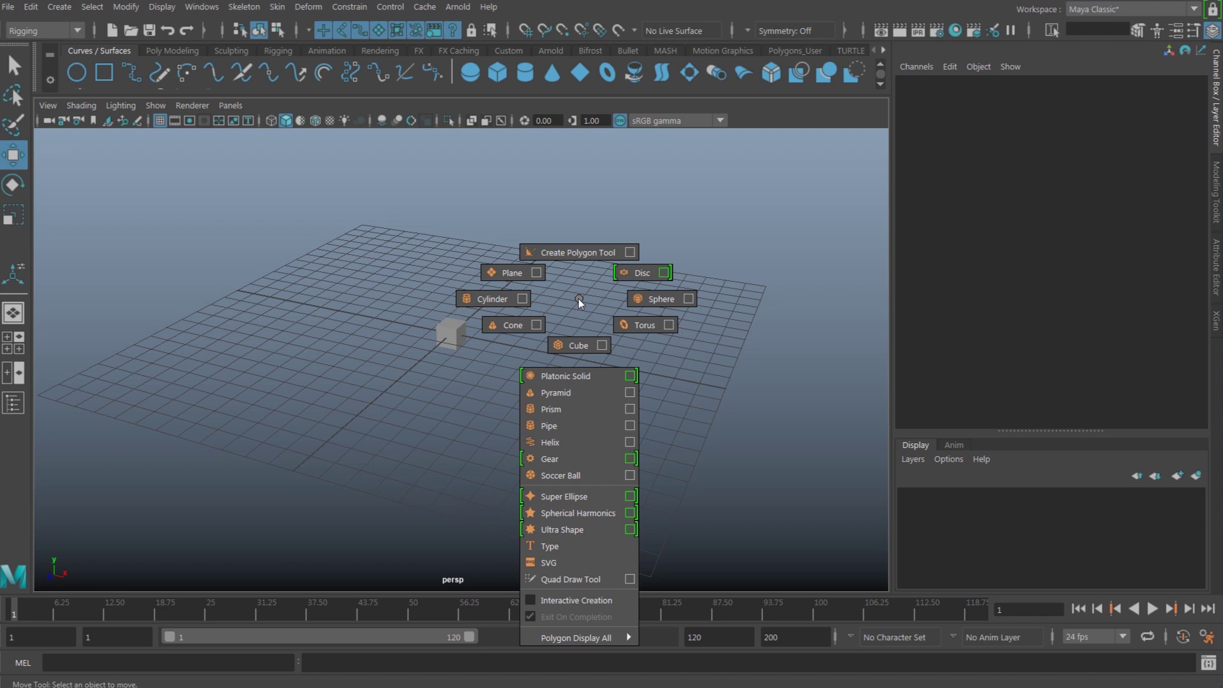
{"action": "right_click_drag", "start_coordinate": [578, 299], "coordinate": [574, 344], "text": "shift"}
{"action": "left_click_drag", "start_coordinate": [531, 374], "coordinate": [715, 378], "text": "alt"}
{"action": "key", "text": "ctrl+d"}
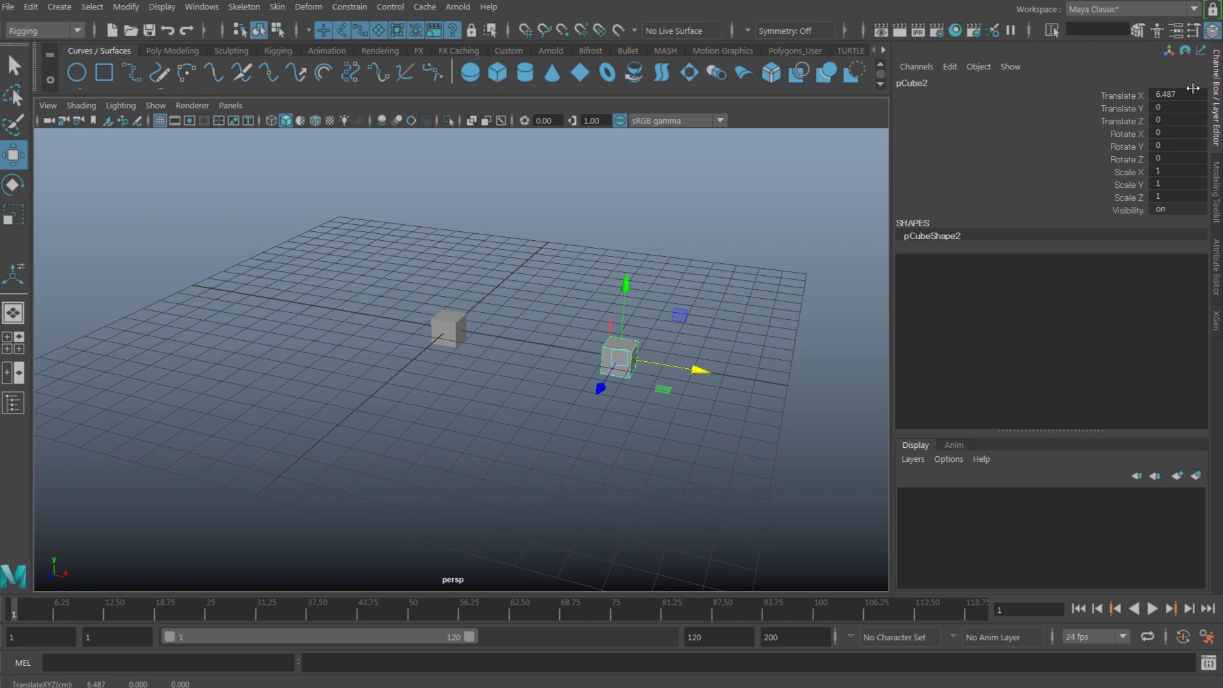
{"action": "left_click", "coordinate": [1194, 93]}
{"action": "type", "text": "6"}
{"action": "key", "text": "Return"}
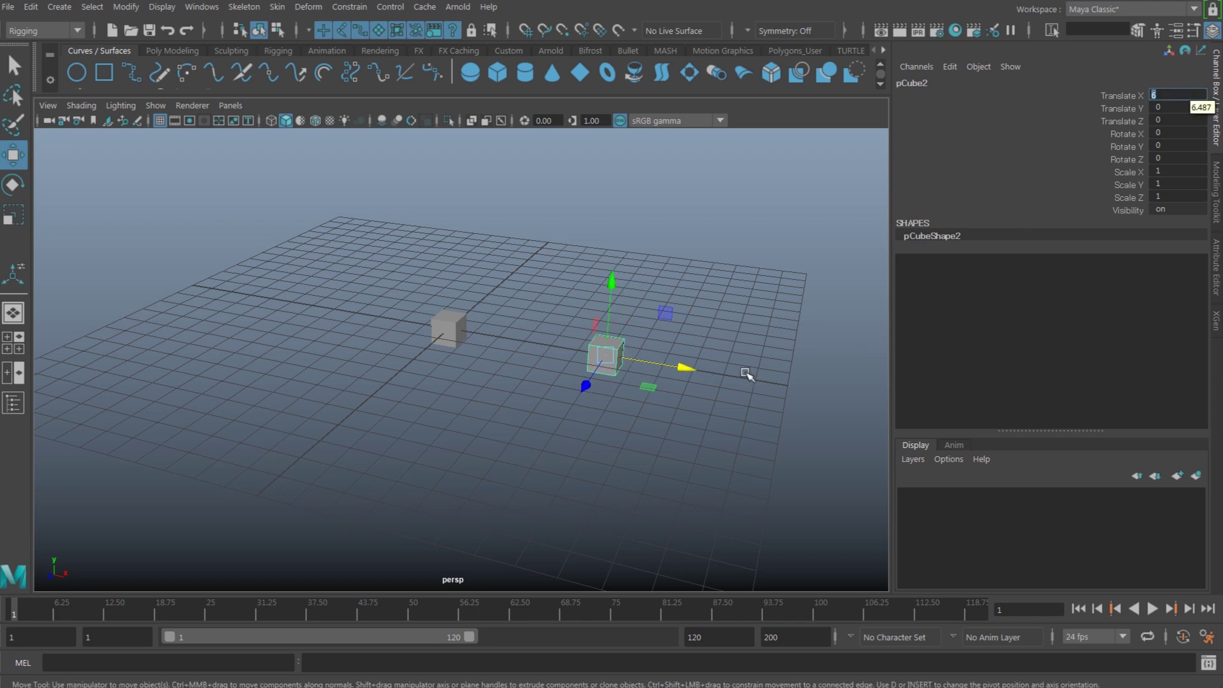
{"action": "scroll", "coordinate": [656, 382], "scroll_direction": "up", "scroll_amount": 5}
- Select the two cube faces that point toward each other
{"action": "left_click_drag", "start_coordinate": [639, 382], "coordinate": [341, 371], "text": "alt"}
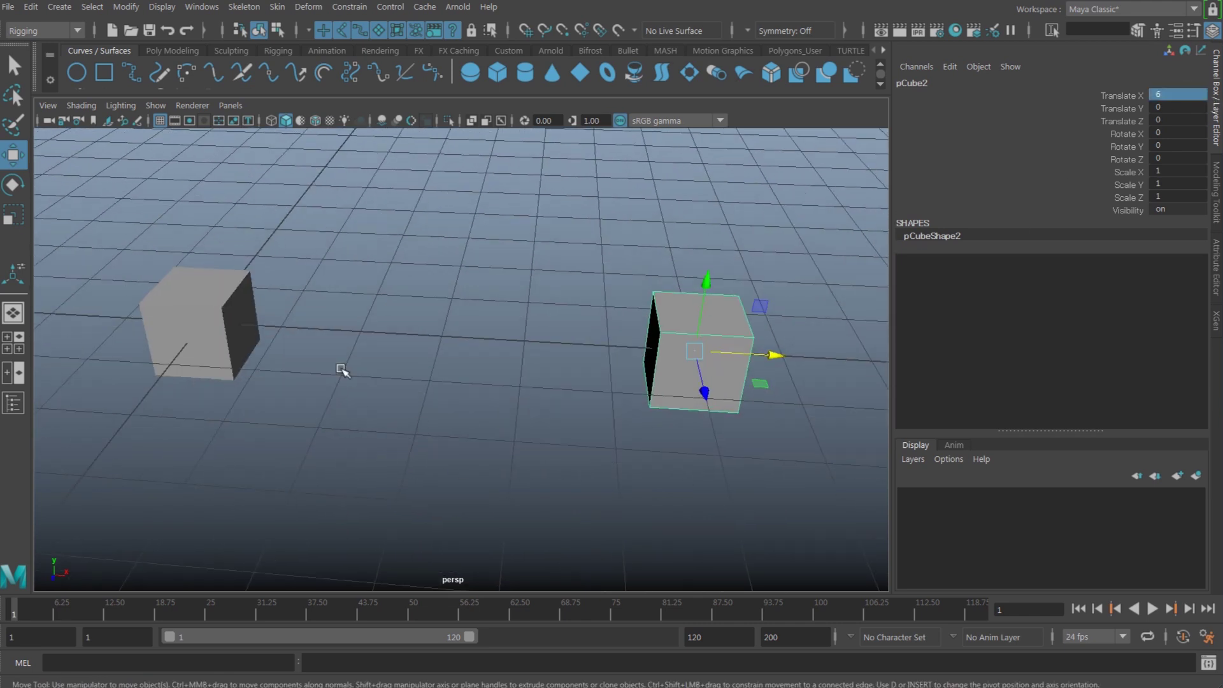
{"action": "right_click", "coordinate": [241, 330]}
{"action": "left_click", "coordinate": [240, 314]}
{"action": "mouse_move", "coordinate": [495, 345]}
{"action": "left_mouse_down", "text": "alt"}
{"action": "mouse_move", "coordinate": [557, 349]}
{"action": "mouse_move", "coordinate": [623, 267]}
{"action": "mouse_move", "coordinate": [436, 352]}
{"action": "mouse_move", "coordinate": [532, 306]}
{"action": "left_mouse_up", "text": "alt"}
{"action": "right_click", "coordinate": [613, 273]}
{"action": "left_click", "coordinate": [613, 271], "text": "shift"}
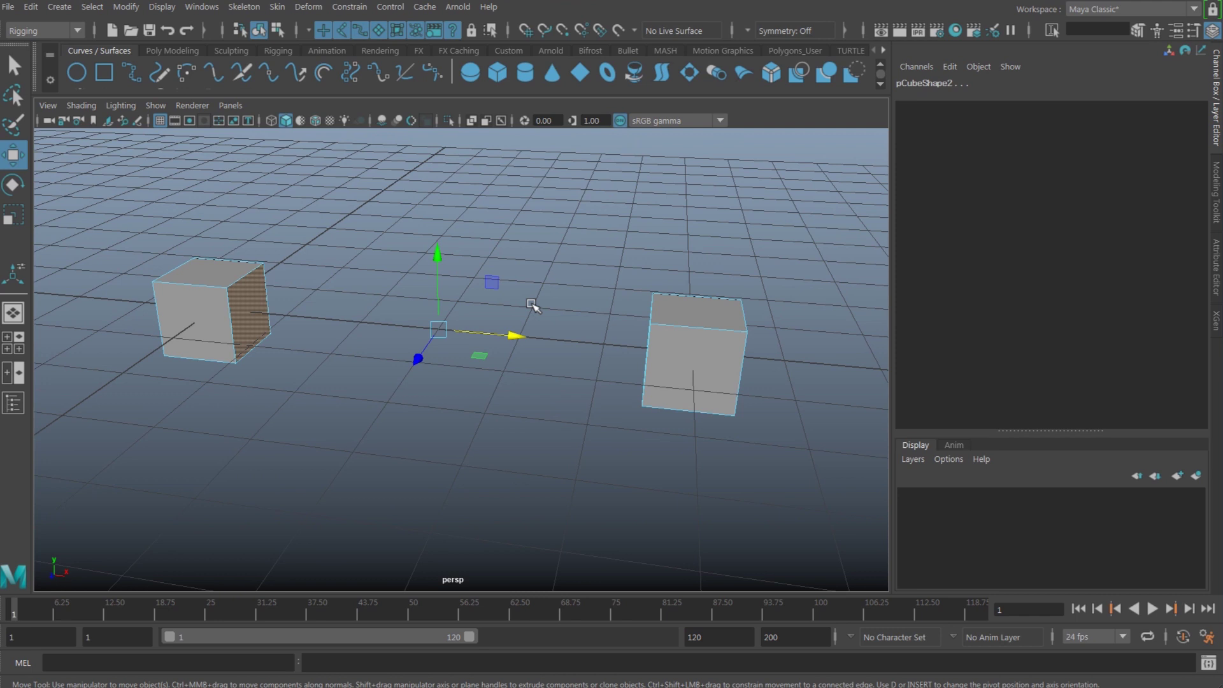
- Extrude both facing faces and scale them inward to leave a border
{"action": "right_click", "coordinate": [533, 306], "text": "shift"}
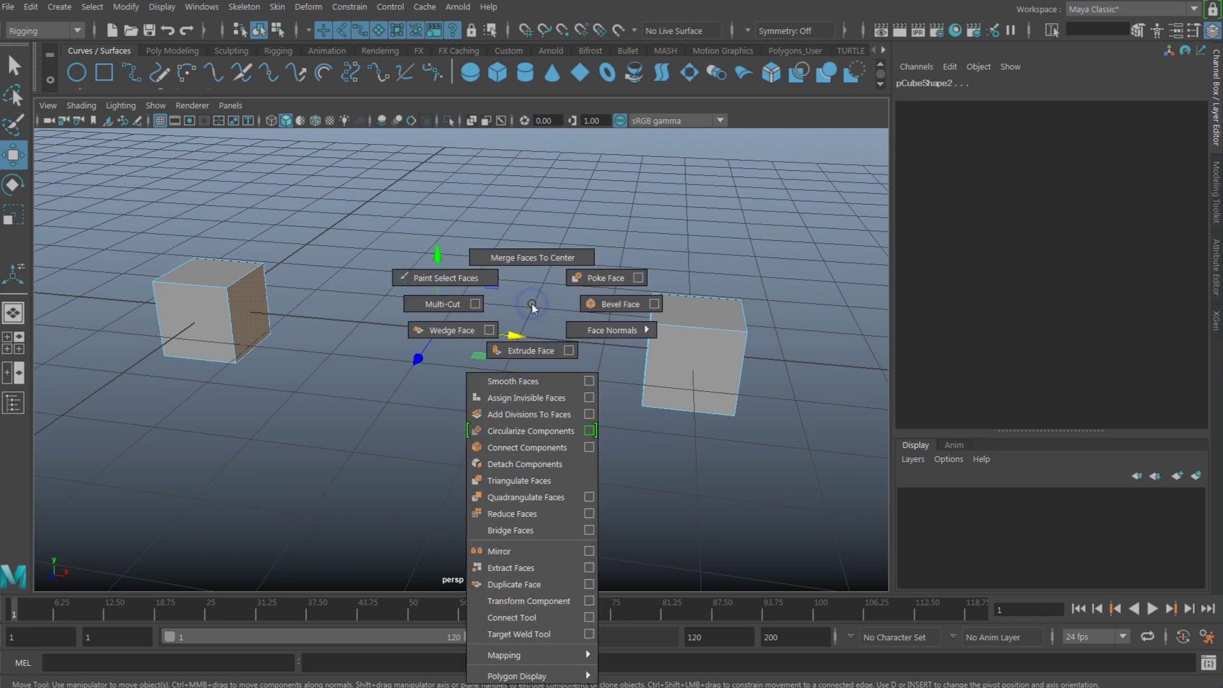
{"action": "left_click", "coordinate": [532, 353]}
{"action": "left_click_drag", "start_coordinate": [536, 355], "coordinate": [626, 338], "text": "alt"}
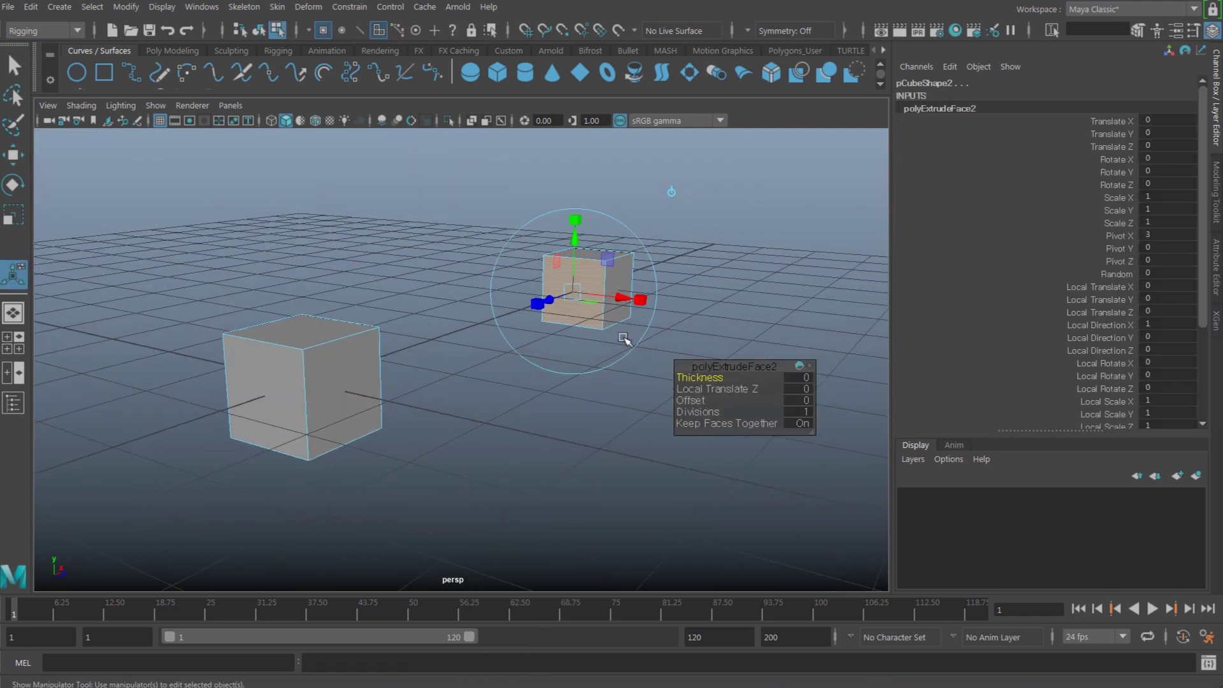
{"action": "key", "text": "r"}
{"action": "mouse_move", "coordinate": [526, 274]}
{"action": "left_mouse_down"}
{"action": "mouse_move", "coordinate": [409, 350]}
{"action": "mouse_move", "coordinate": [437, 350]}
{"action": "left_mouse_up"}
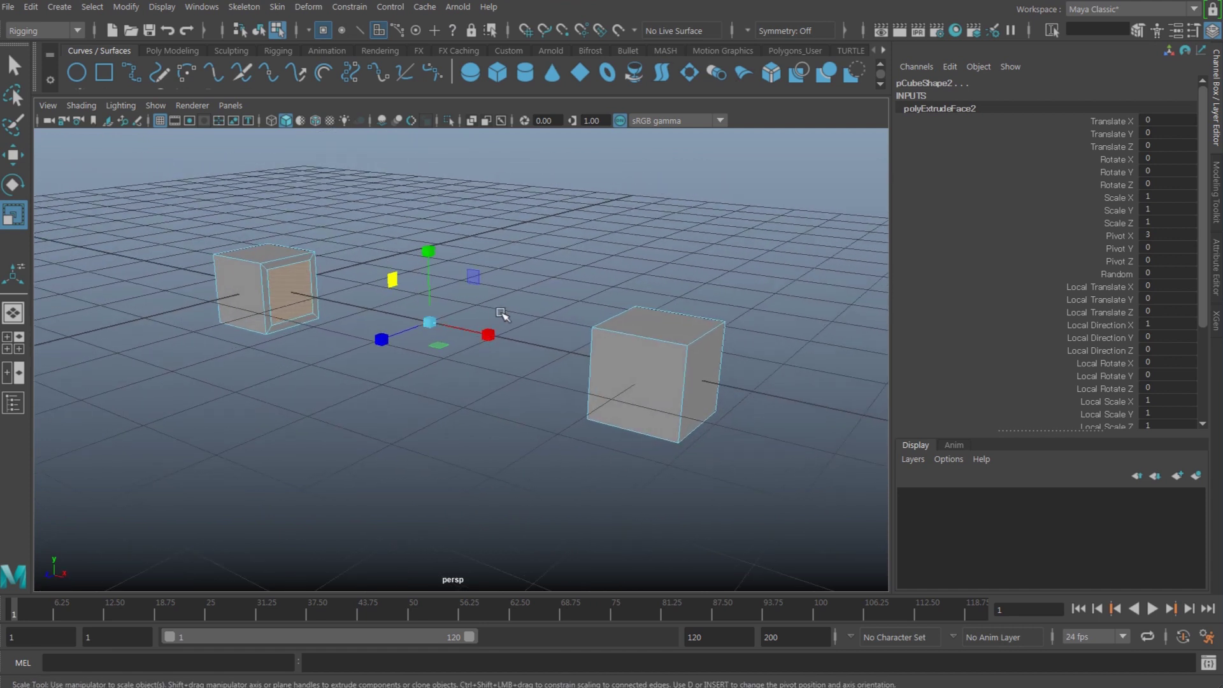
- Extrude the inset faces again, push them into the cubes, and return to Object Mode
{"action": "right_click", "coordinate": [501, 315], "text": "shift"}
{"action": "left_click", "coordinate": [499, 353]}
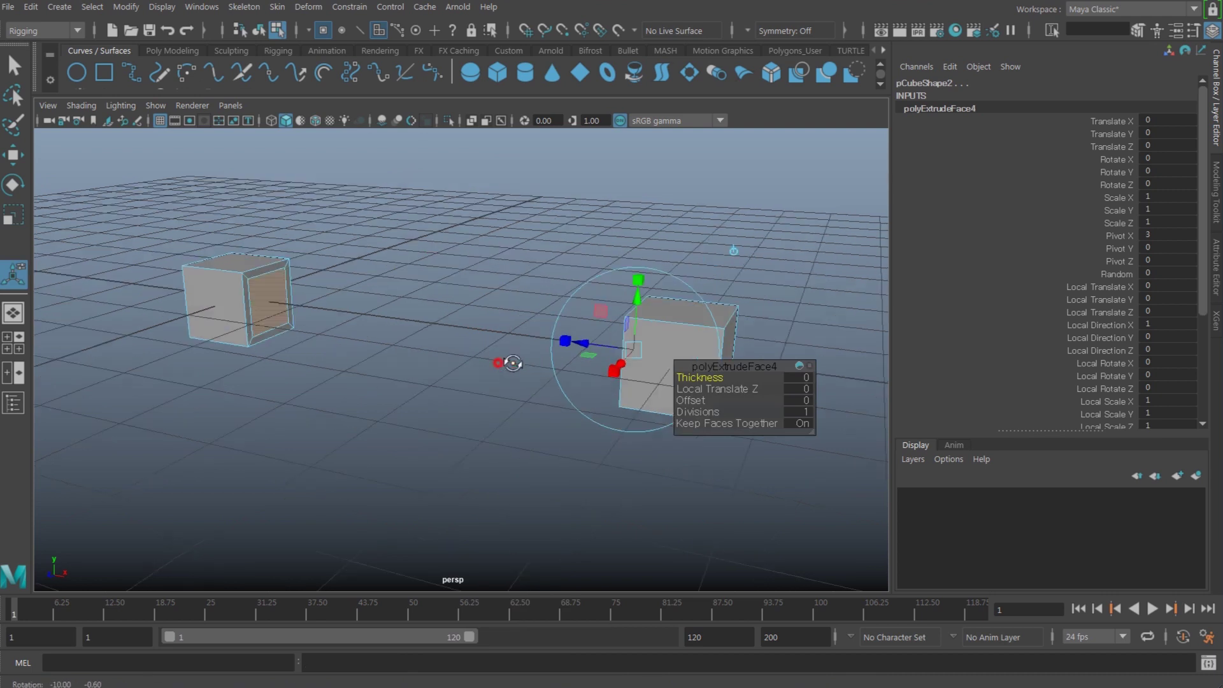
{"action": "left_click_drag", "start_coordinate": [499, 353], "coordinate": [530, 363], "text": "alt"}
{"action": "mouse_move", "coordinate": [596, 340]}
{"action": "left_mouse_down", "text": "alt"}
{"action": "mouse_move", "coordinate": [618, 353]}
{"action": "mouse_move", "coordinate": [626, 332]}
{"action": "mouse_move", "coordinate": [637, 338]}
{"action": "left_mouse_up", "text": "alt"}
{"action": "mouse_move", "coordinate": [602, 378]}
{"action": "left_mouse_down", "text": "alt"}
{"action": "mouse_move", "coordinate": [664, 390]}
{"action": "mouse_move", "coordinate": [574, 424]}
{"action": "left_mouse_up", "text": "alt"}
{"action": "middle_click_drag", "start_coordinate": [573, 424], "coordinate": [593, 424]}
{"action": "key", "text": "w"}
{"action": "mouse_move", "coordinate": [593, 424]}
{"action": "left_mouse_down", "text": "alt"}
{"action": "mouse_move", "coordinate": [402, 406]}
{"action": "mouse_move", "coordinate": [655, 361]}
{"action": "left_mouse_up", "text": "alt"}
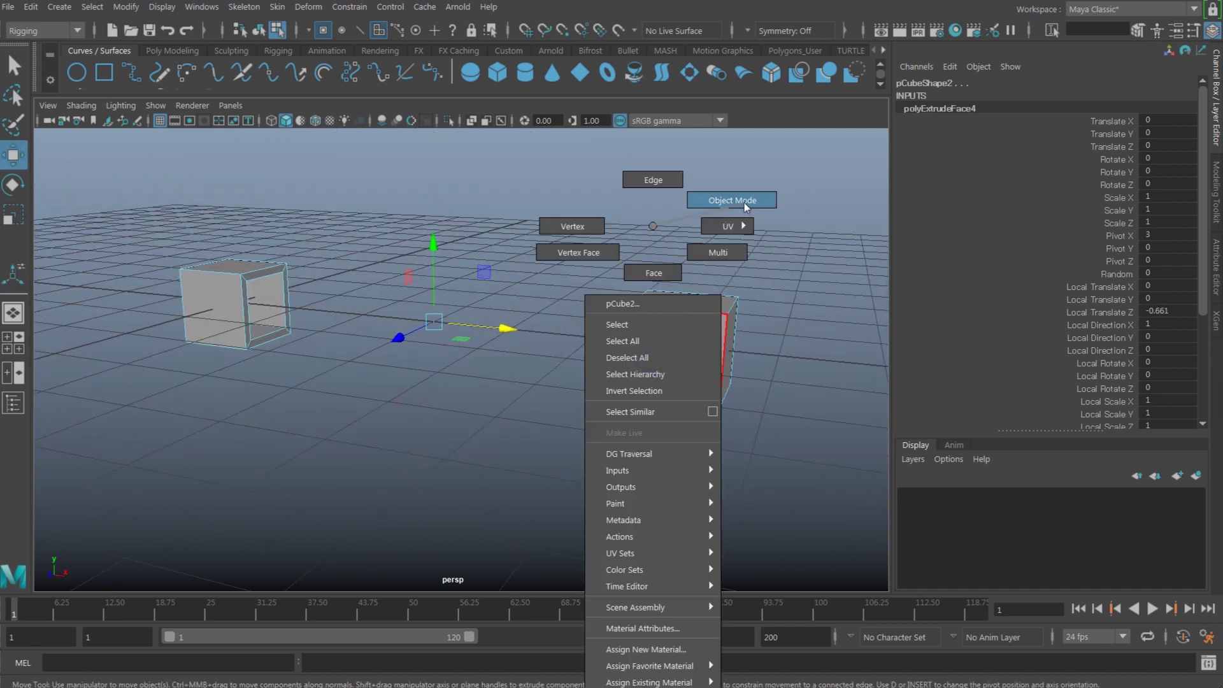
{"action": "right_click_drag", "start_coordinate": [655, 362], "coordinate": [732, 202]}
{"action": "left_click", "coordinate": [497, 402]}
{"action": "mouse_move", "coordinate": [497, 403]}
{"action": "left_mouse_down", "text": "alt"}
{"action": "mouse_move", "coordinate": [472, 379]}
{"action": "mouse_move", "coordinate": [486, 402]}
{"action": "mouse_move", "coordinate": [466, 402]}
{"action": "mouse_move", "coordinate": [471, 376]}
{"action": "left_mouse_up", "text": "alt"}
{"action": "scroll", "coordinate": [467, 402], "scroll_direction": "down", "scroll_amount": 3}
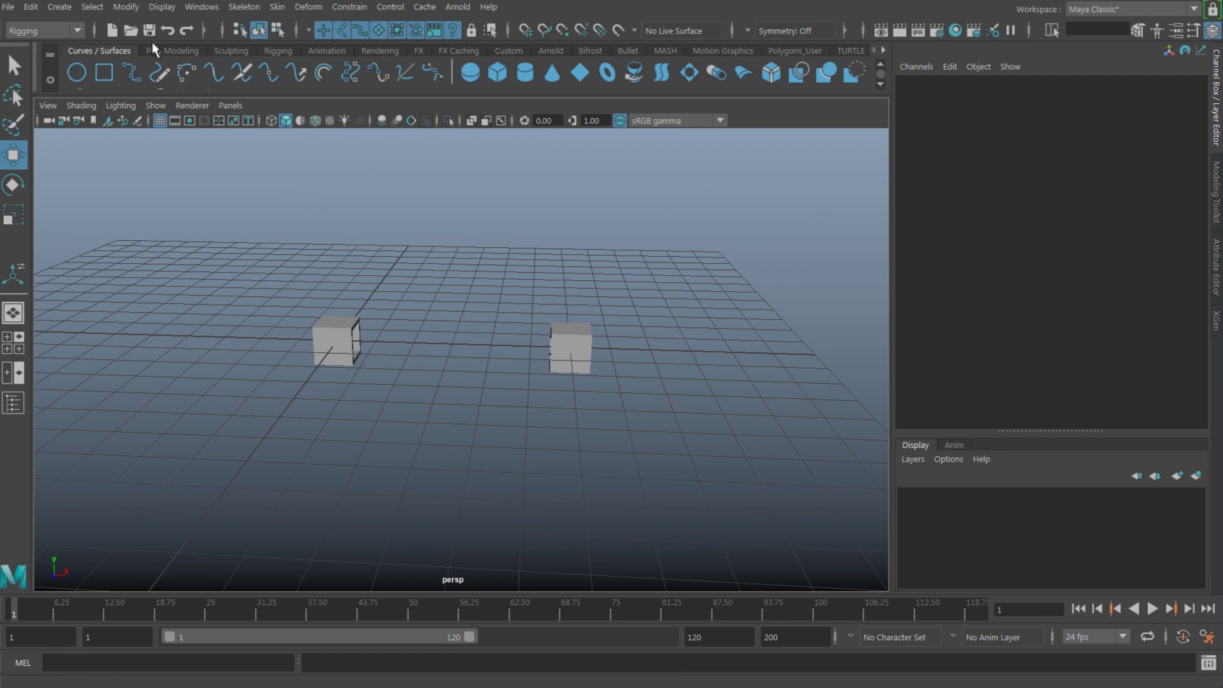
- Create a polygon helix and set its Rotate Z to 90
{"action": "left_click", "coordinate": [60, 7]}
{"action": "mouse_move", "coordinate": [106, 64]}
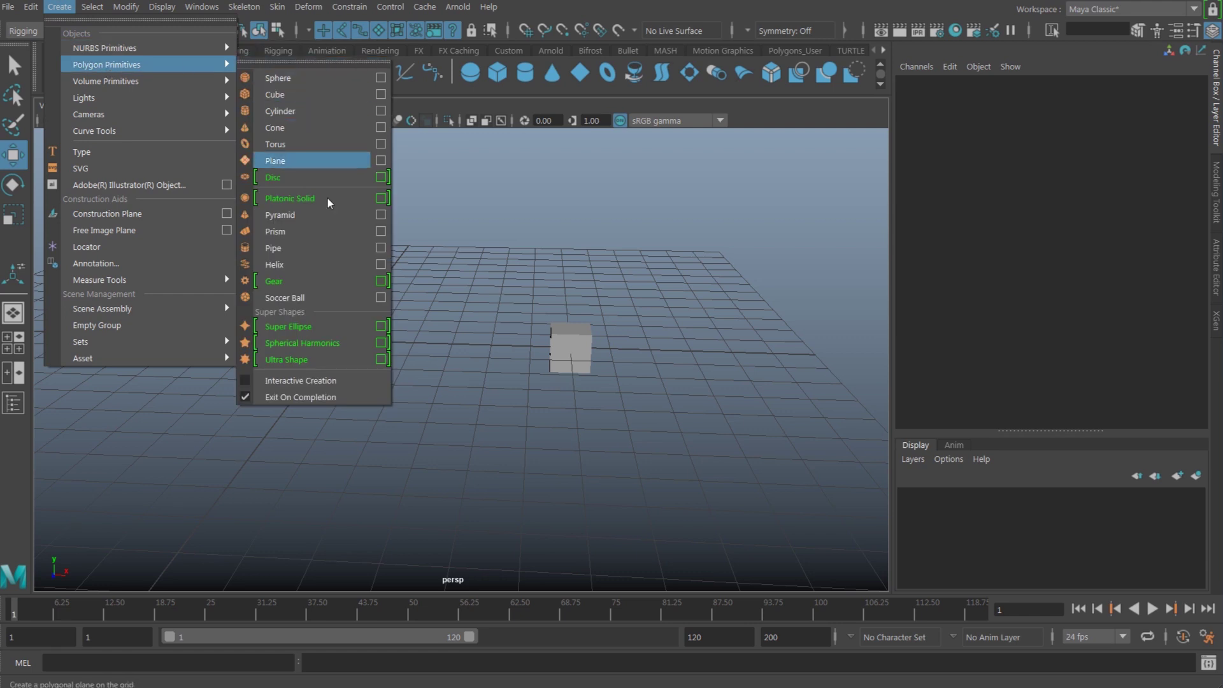
{"action": "left_click", "coordinate": [336, 271]}
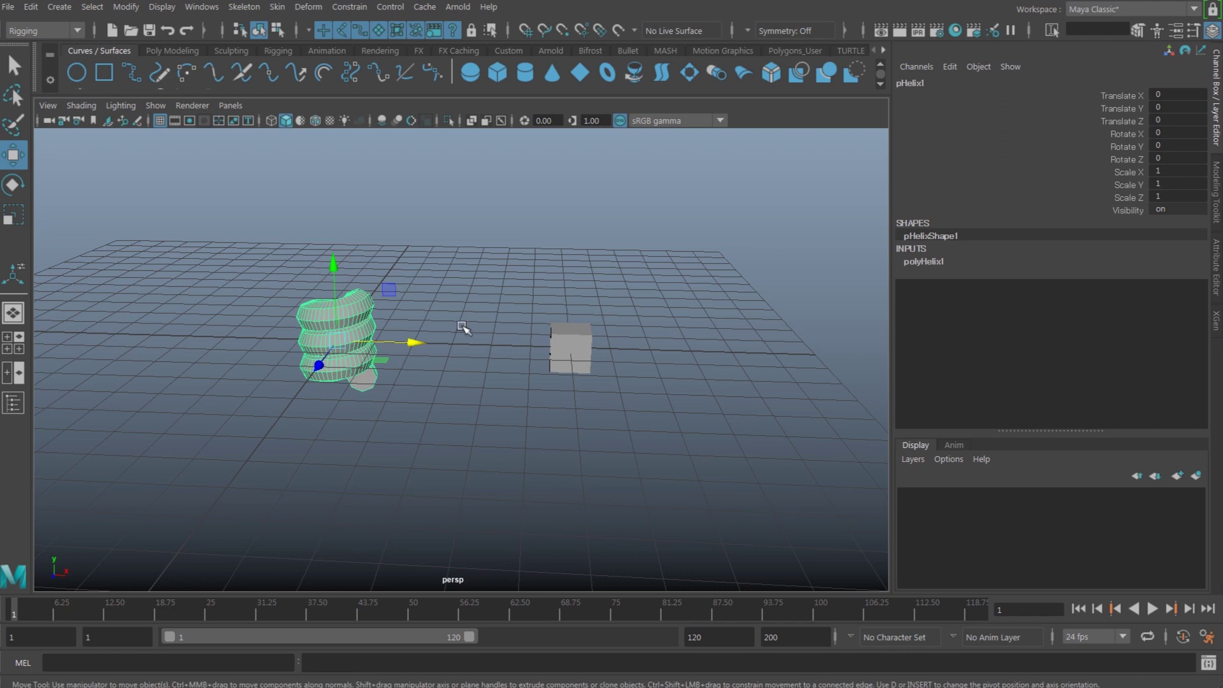
{"action": "key", "text": "e"}
{"action": "mouse_move", "coordinate": [389, 296]}
{"action": "left_mouse_down"}
{"action": "mouse_move", "coordinate": [425, 379]}
{"action": "mouse_move", "coordinate": [491, 378]}
{"action": "left_mouse_up"}
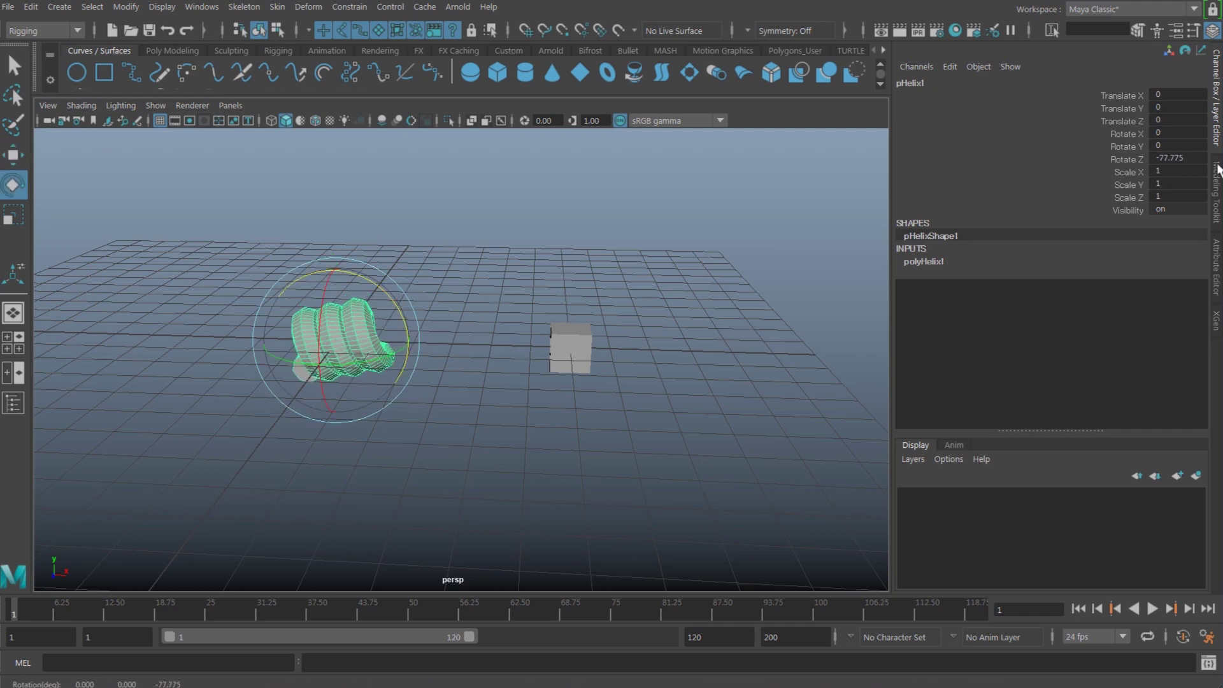
{"action": "double_click", "coordinate": [1192, 157]}
{"action": "type", "text": "90"}
{"action": "key", "text": "Return"}
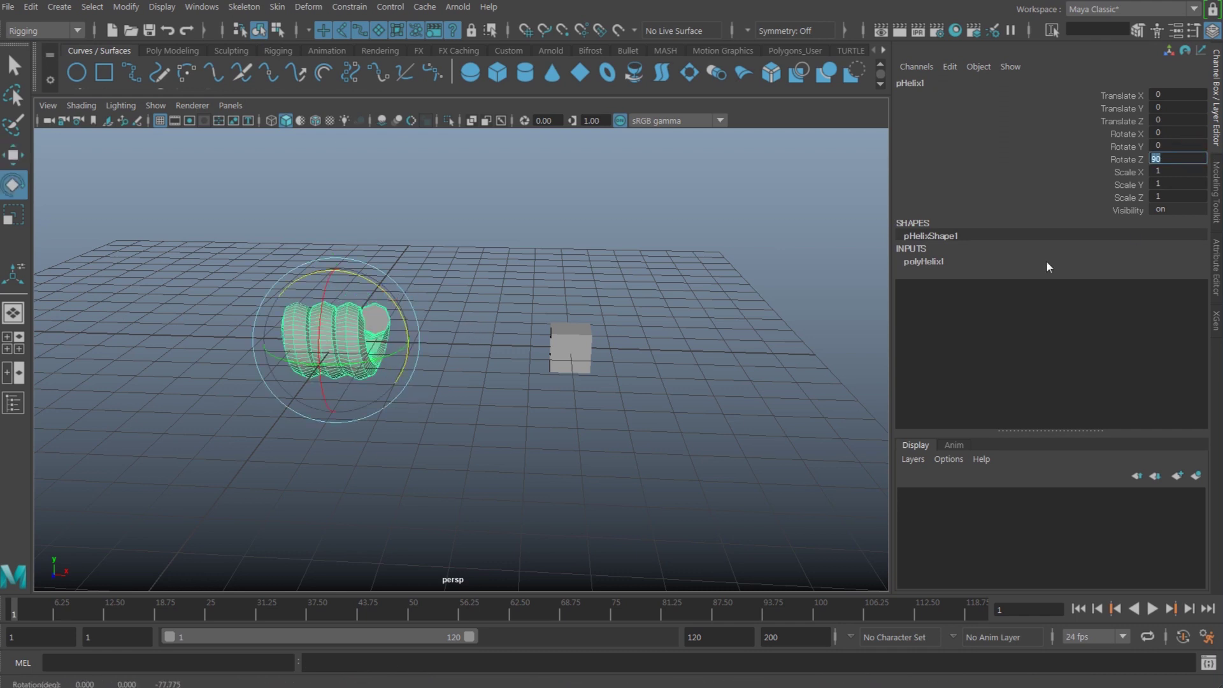
{"action": "key", "text": "w"}
{"action": "middle_click_drag", "start_coordinate": [542, 405], "coordinate": [647, 357], "text": "alt"}
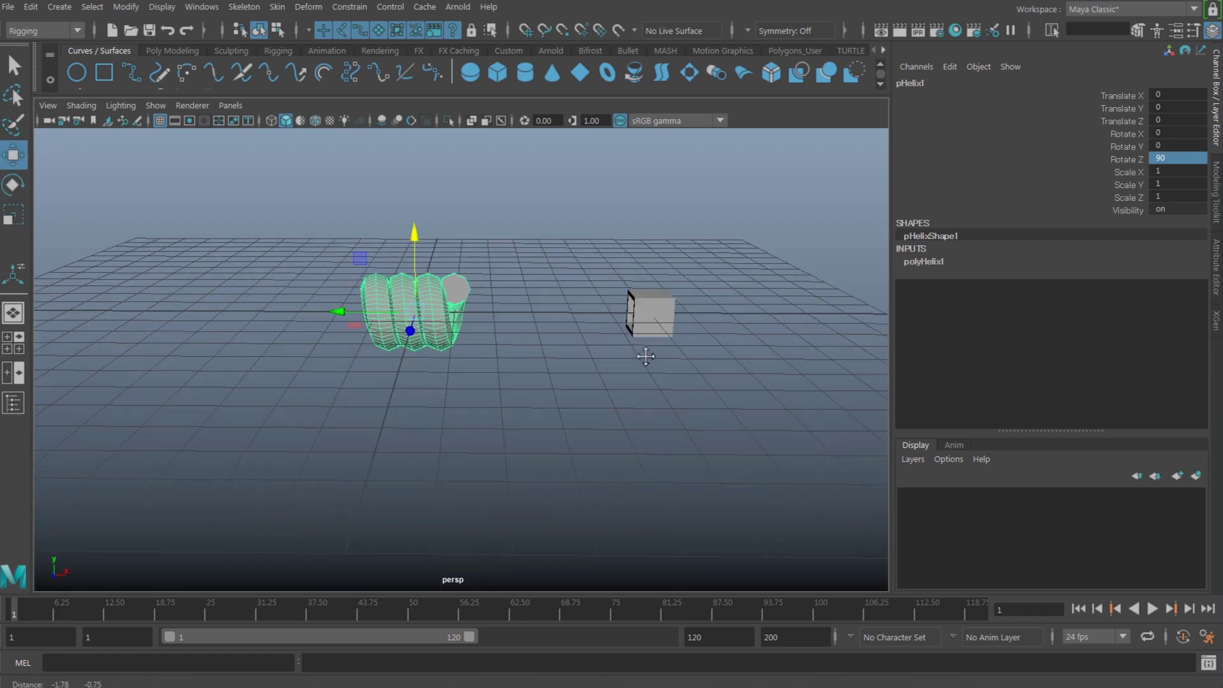
{"action": "left_click_drag", "start_coordinate": [646, 356], "coordinate": [655, 355], "text": "alt"}
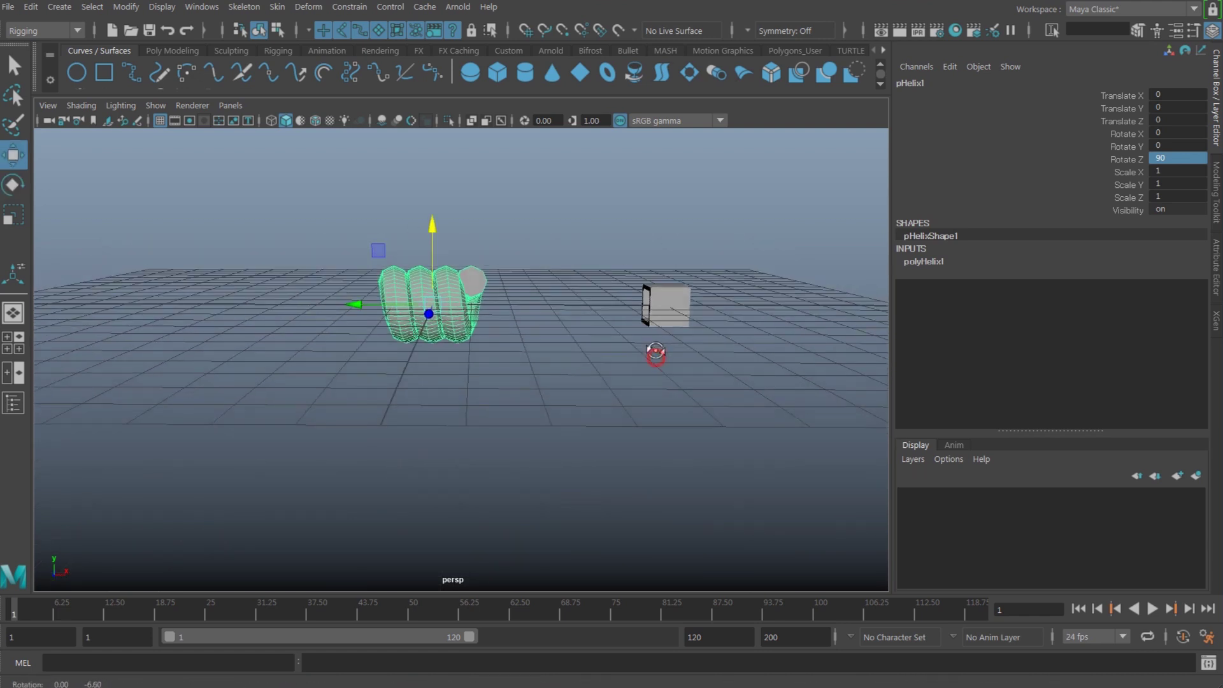
- Slide the polyHelix1 Height to about 11.9 so the helix reaches the second cube
{"action": "left_click", "coordinate": [932, 265]}
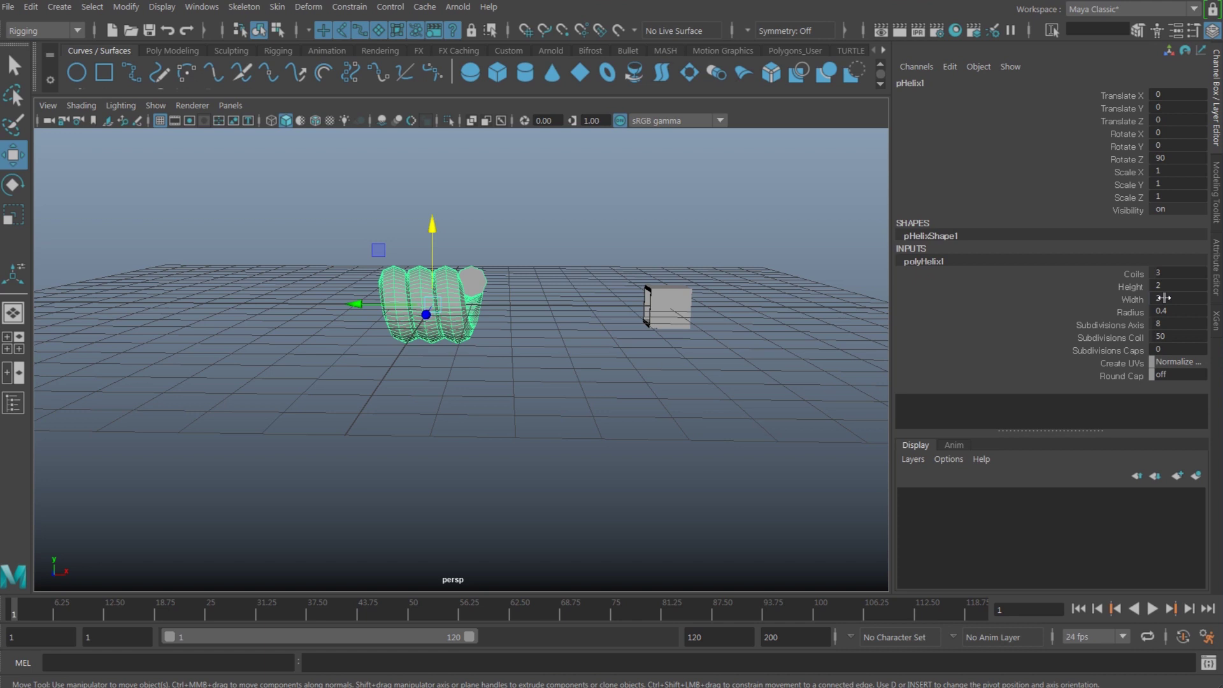
{"action": "left_click", "coordinate": [1134, 286]}
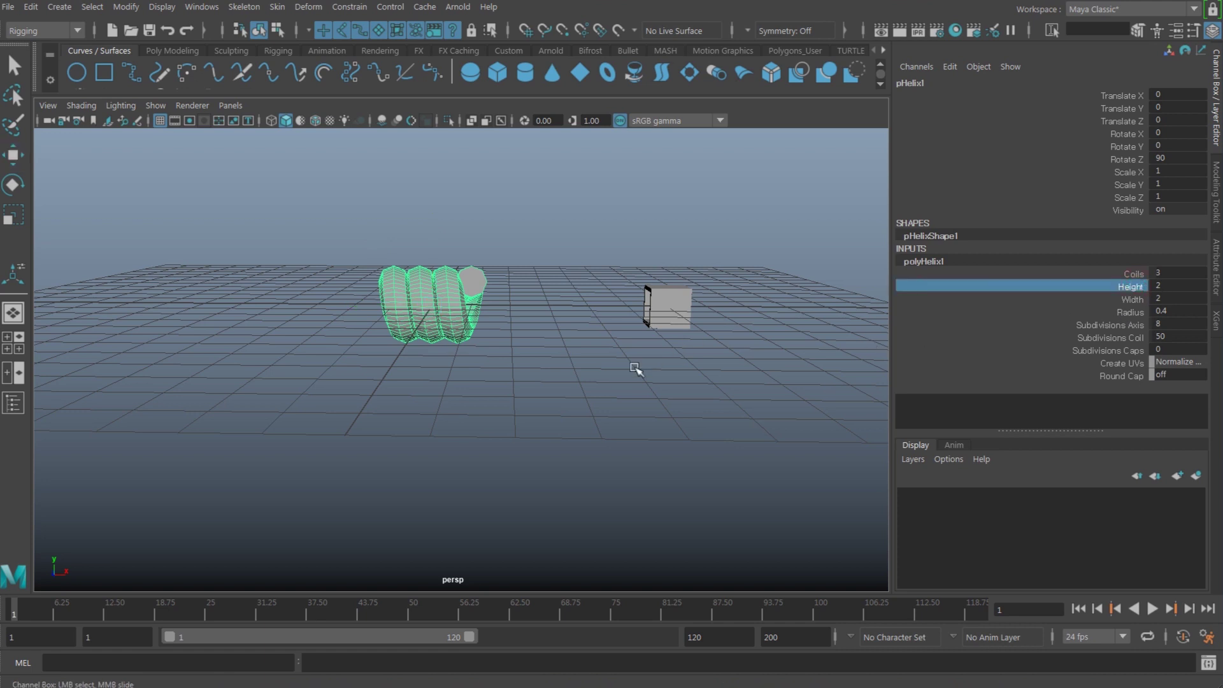
{"action": "middle_click_drag", "start_coordinate": [641, 378], "coordinate": [699, 378]}
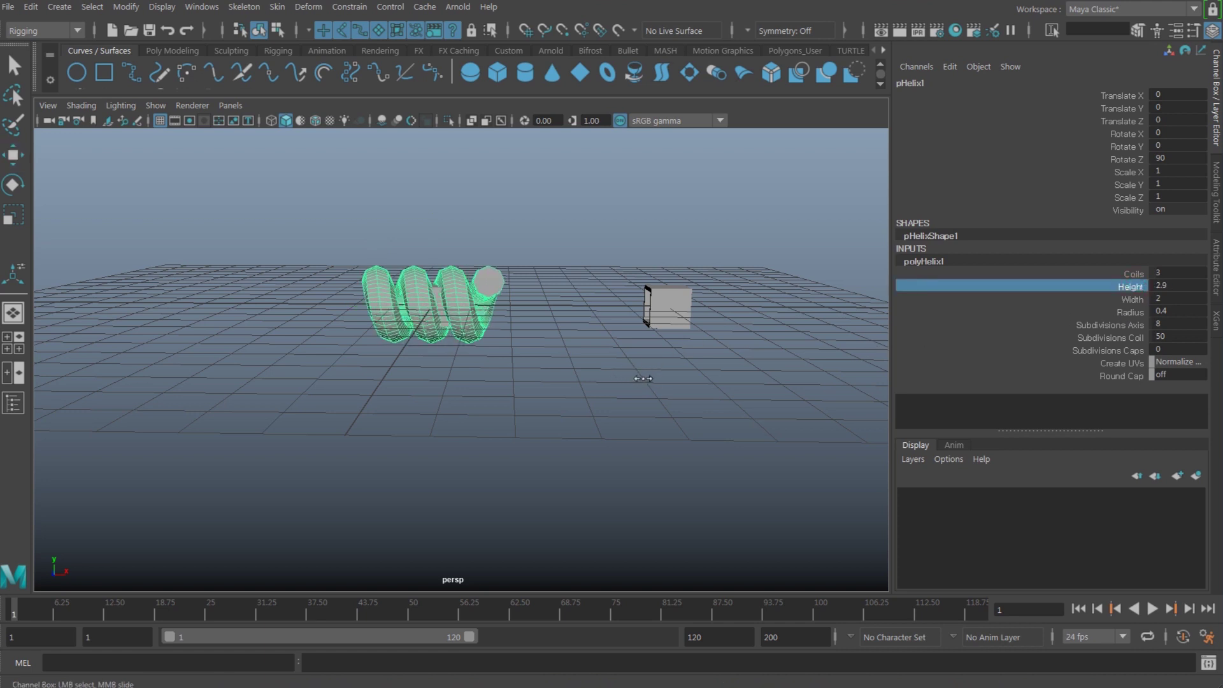
{"action": "key", "text": "space"}
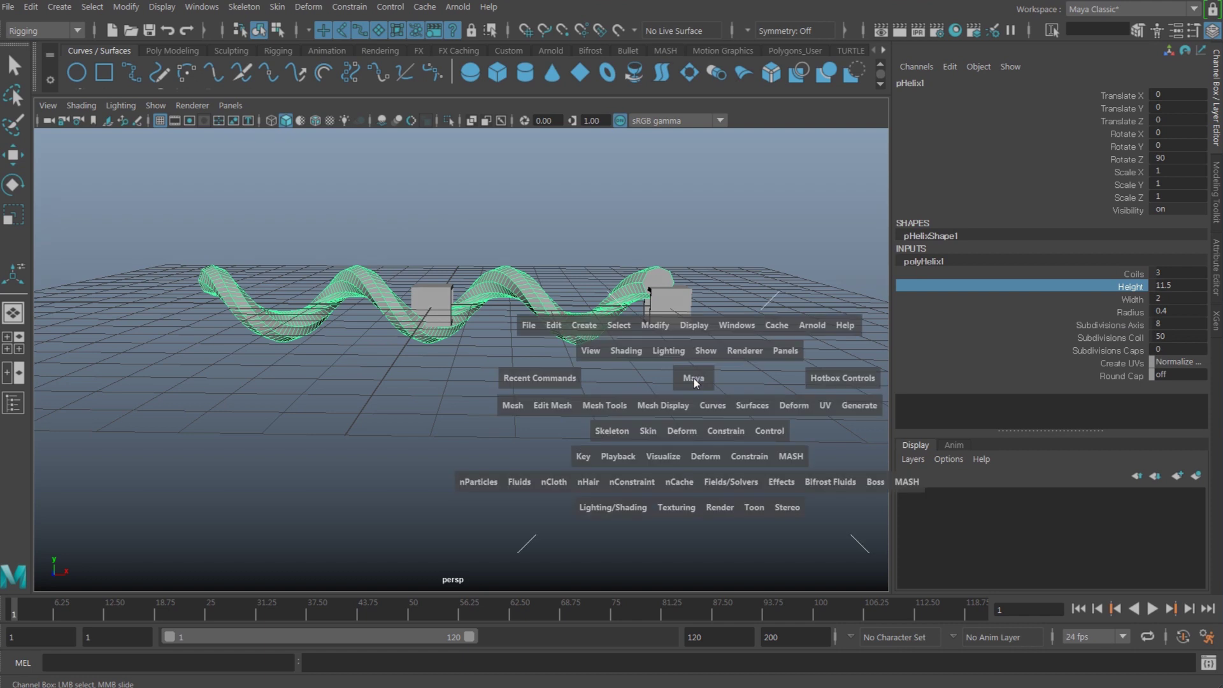
{"action": "left_click_drag", "start_coordinate": [659, 392], "coordinate": [666, 388], "text": "alt"}
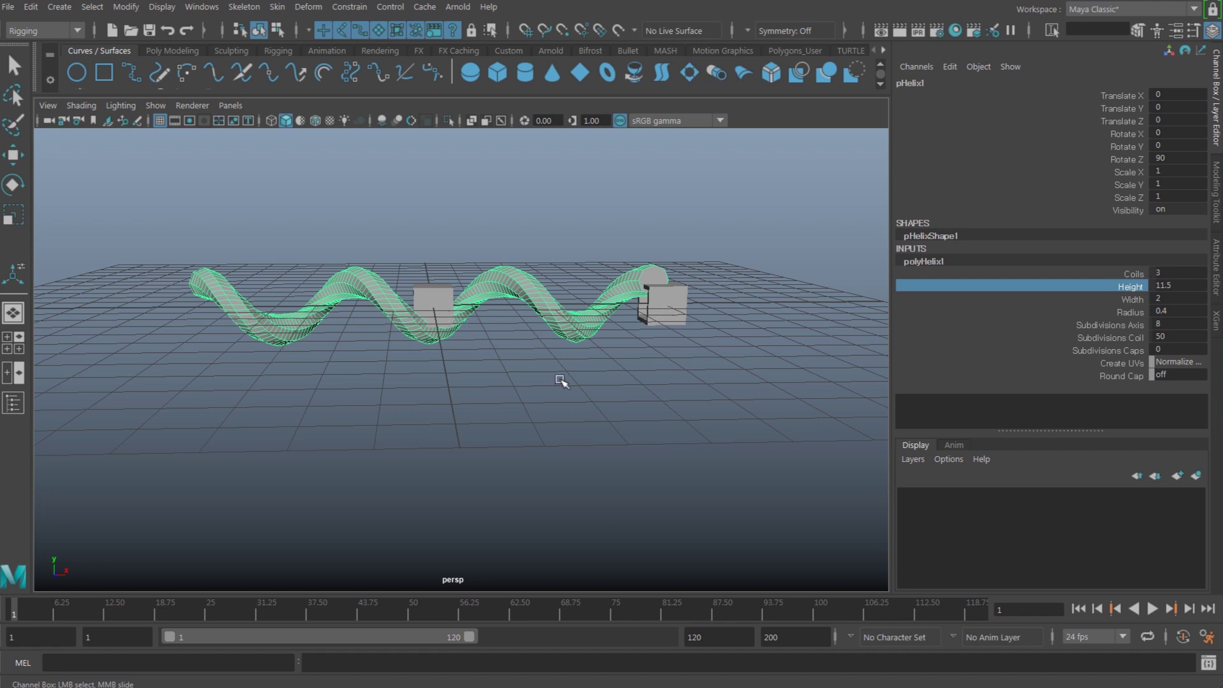
{"action": "left_click_drag", "start_coordinate": [574, 386], "coordinate": [574, 385], "text": "alt"}
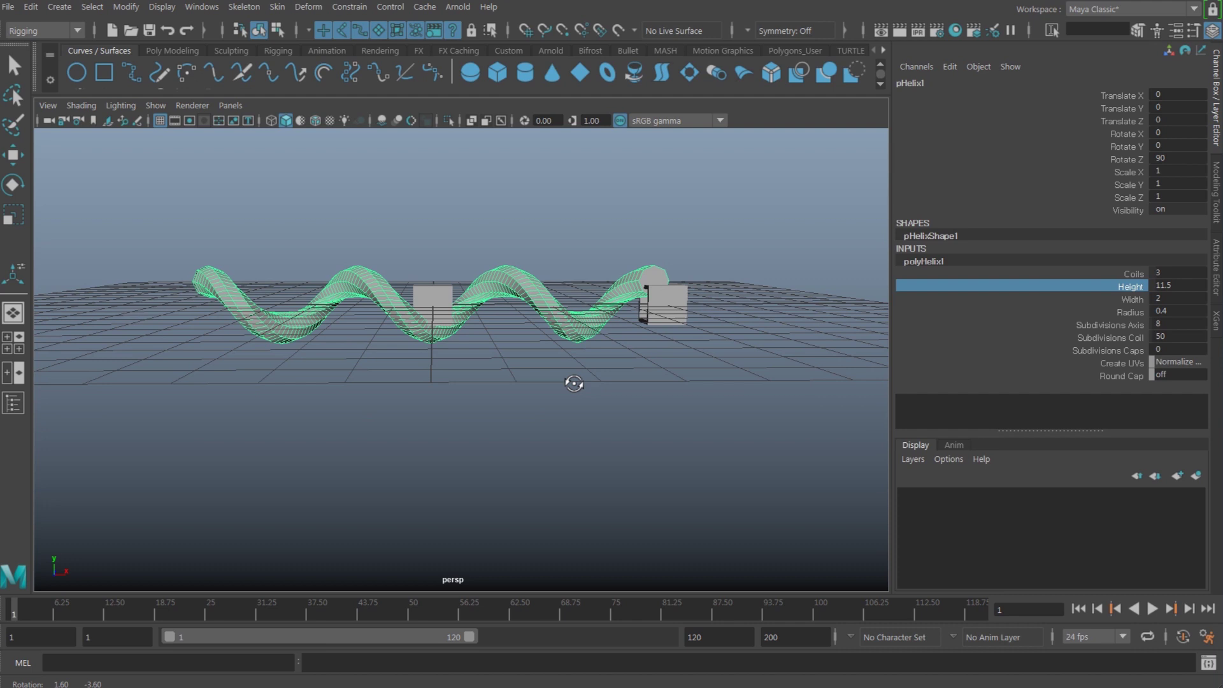
{"action": "mouse_move", "coordinate": [575, 385]}
{"action": "middle_mouse_down"}
{"action": "mouse_move", "coordinate": [537, 400]}
{"action": "mouse_move", "coordinate": [563, 406]}
{"action": "middle_mouse_up"}
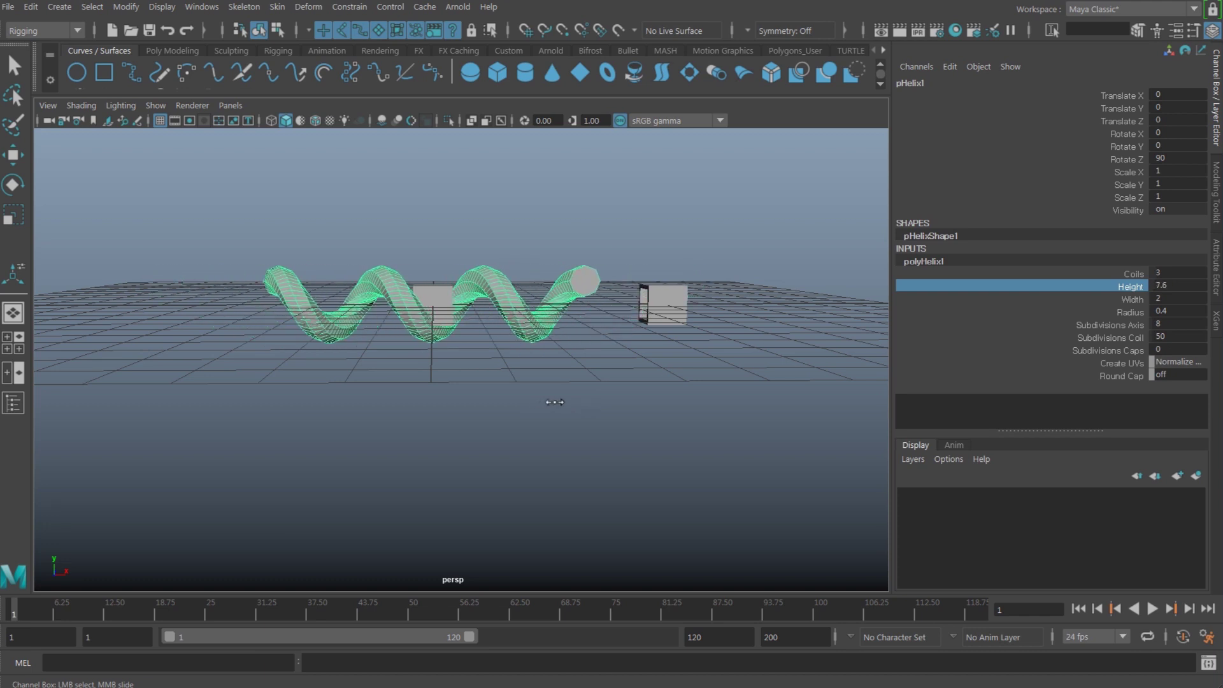
{"action": "middle_click_drag", "start_coordinate": [562, 406], "coordinate": [562, 405]}
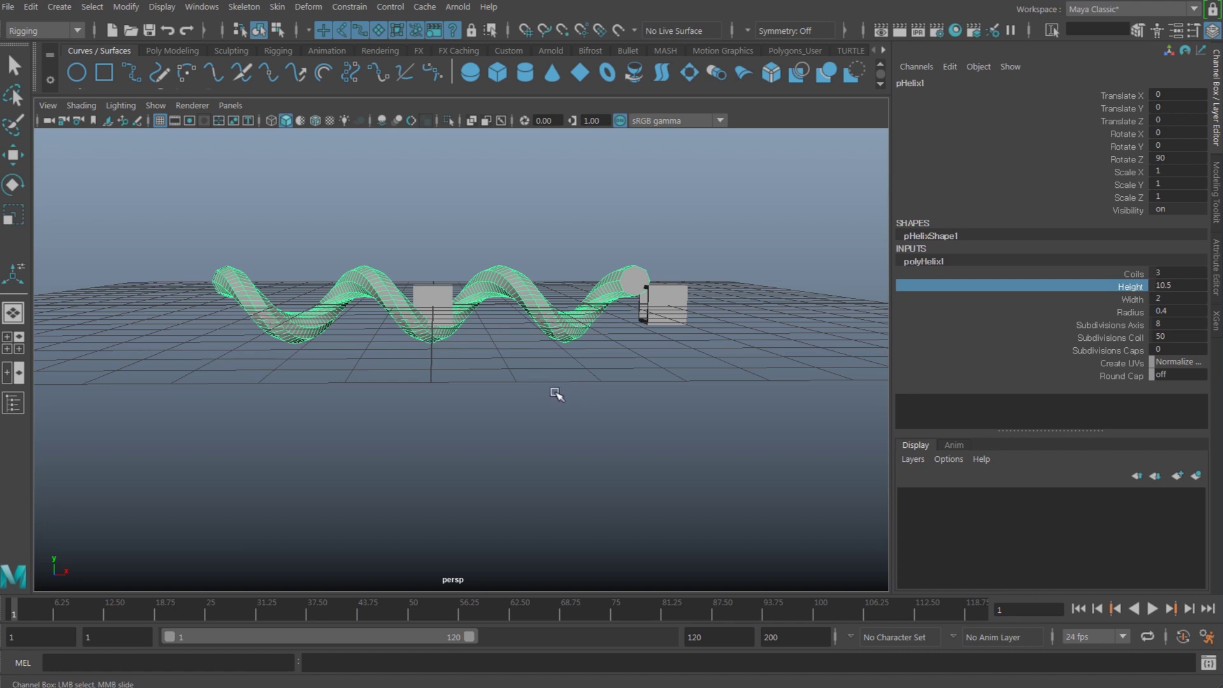
{"action": "middle_click_drag", "start_coordinate": [557, 394], "coordinate": [528, 390]}
{"action": "left_click_drag", "start_coordinate": [528, 390], "coordinate": [598, 429], "text": "alt"}
- Narrow the helix Width to 1.1 and set the tube Radius to 0.08
{"action": "left_click", "coordinate": [1126, 300]}
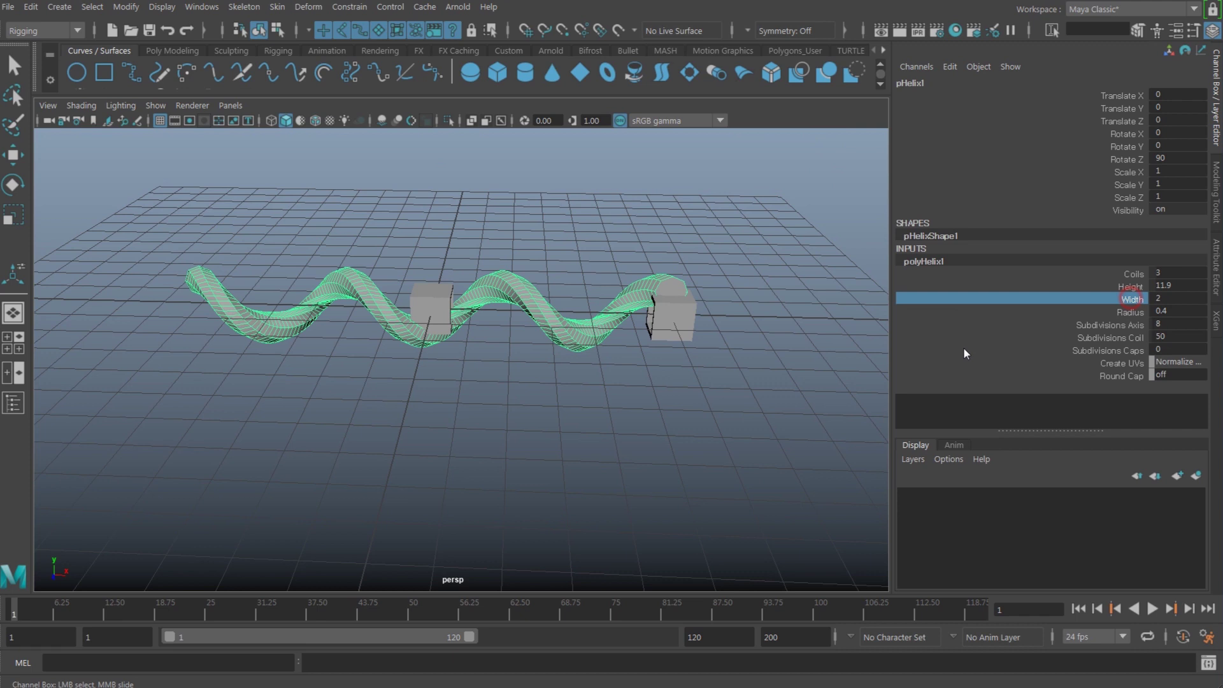
{"action": "left_click_drag", "start_coordinate": [762, 361], "coordinate": [764, 358], "text": "alt"}
{"action": "middle_click_drag", "start_coordinate": [742, 387], "coordinate": [736, 388]}
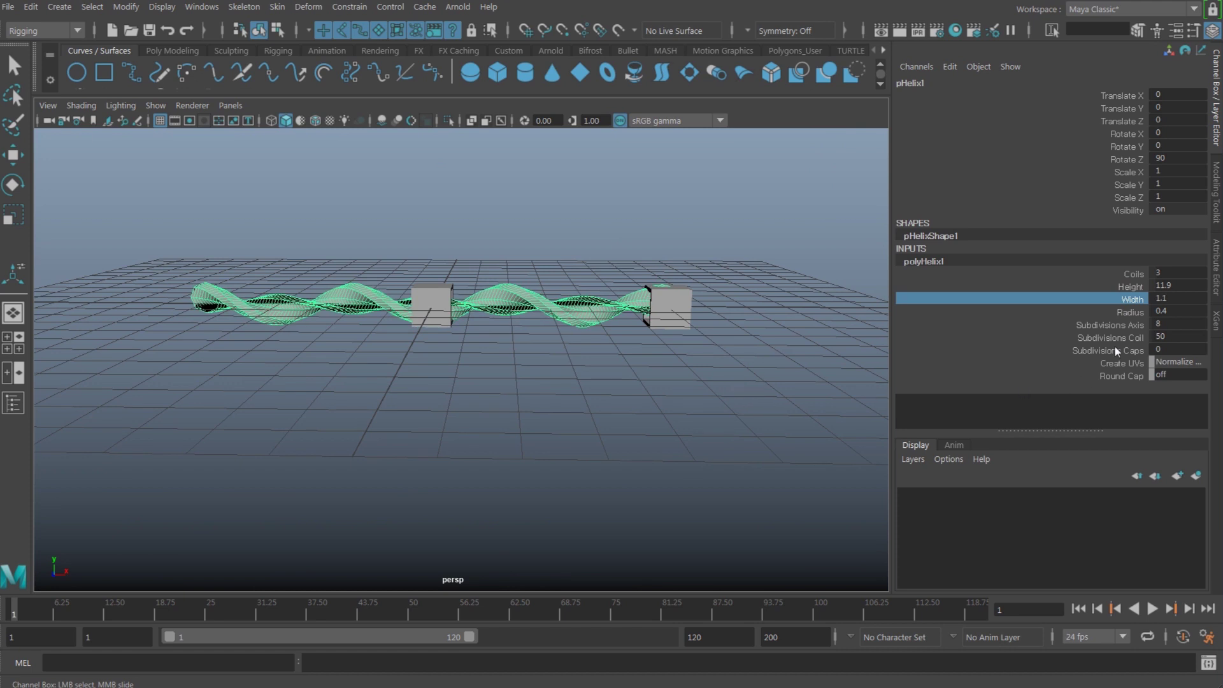
{"action": "left_click", "coordinate": [1127, 315]}
{"action": "middle_click_drag", "start_coordinate": [804, 430], "coordinate": [764, 430]}
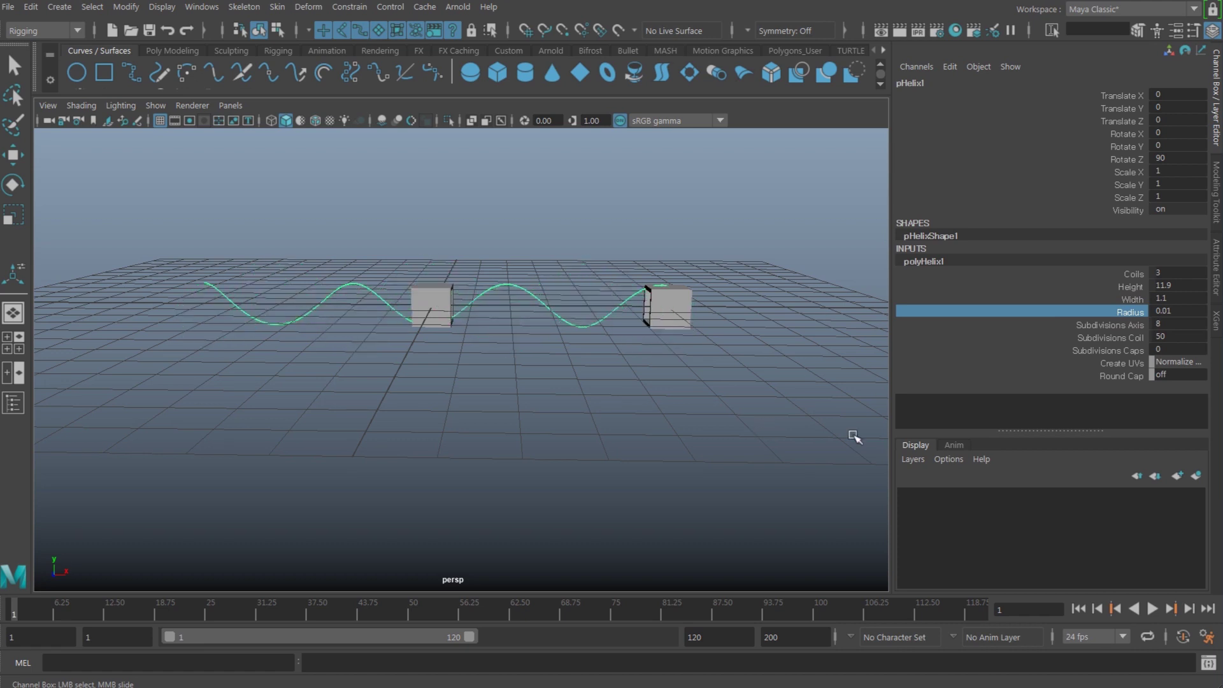
{"action": "double_click", "coordinate": [1172, 312]}
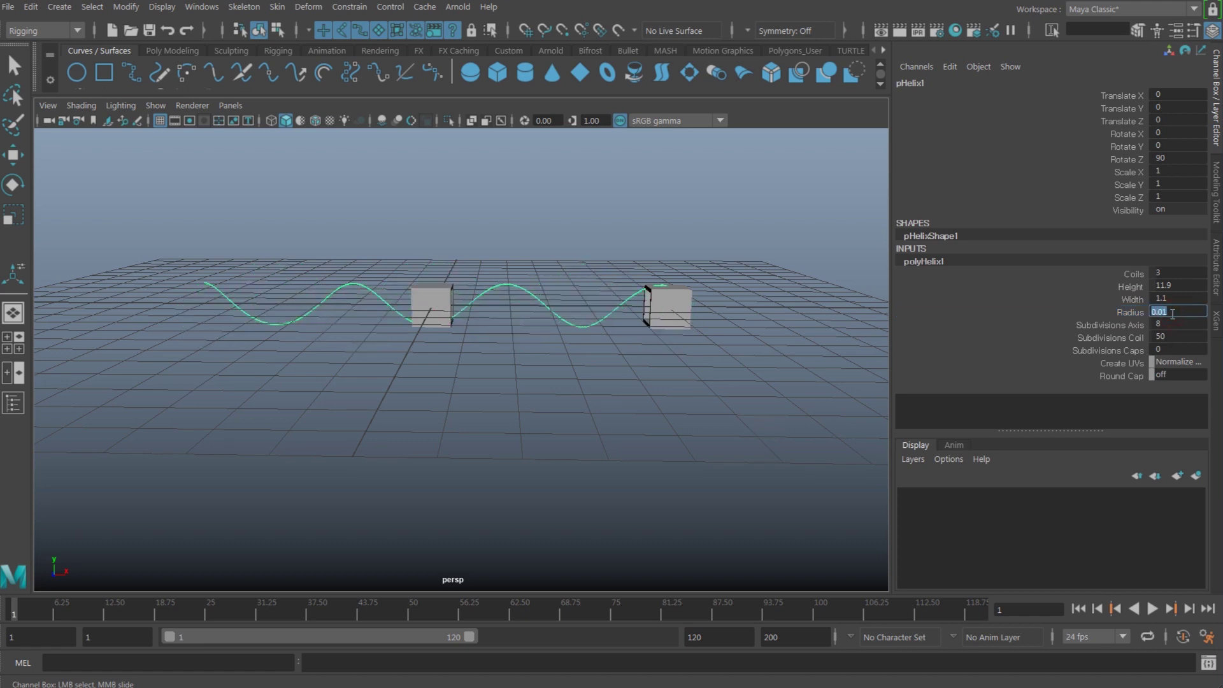
{"action": "key", "text": "BackSpace"}
{"action": "type", "text": "5"}
{"action": "key", "text": "Return"}
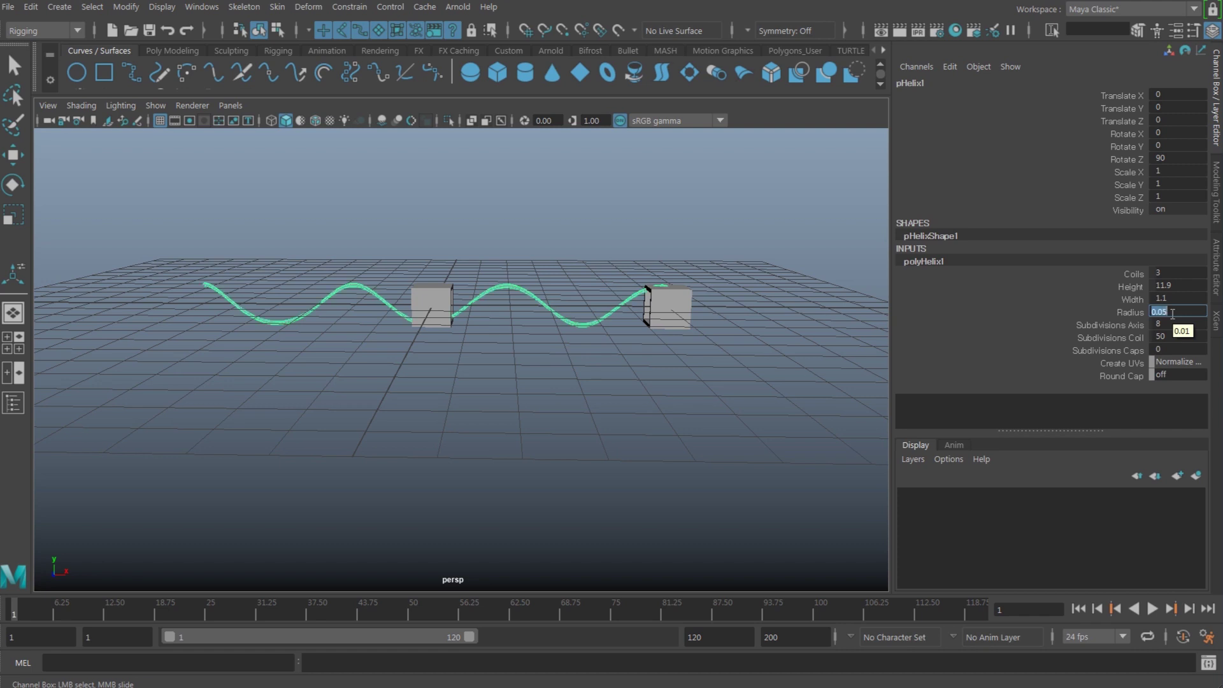
{"action": "left_click", "coordinate": [1173, 312]}
{"action": "type", "text": "0.08"}
{"action": "key", "text": "Return"}
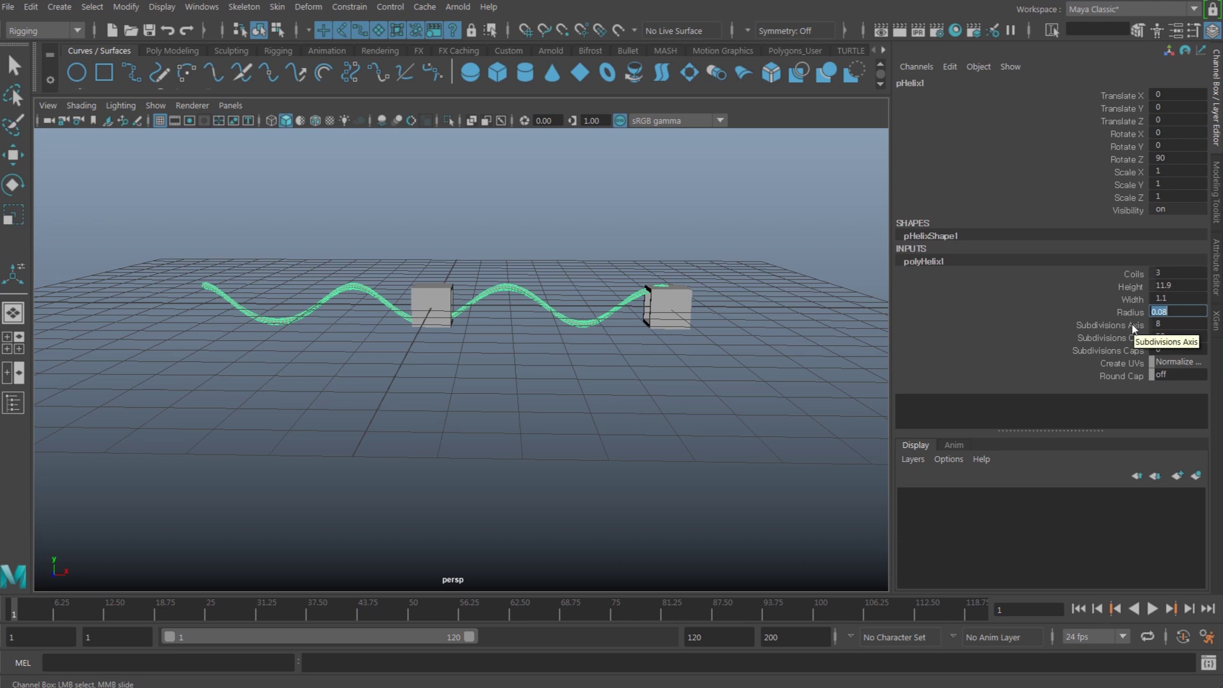
- Raise the helix Coils to 20 and orbit in to inspect the spring
{"action": "left_click", "coordinate": [1133, 325]}
{"action": "left_click", "coordinate": [1133, 300]}
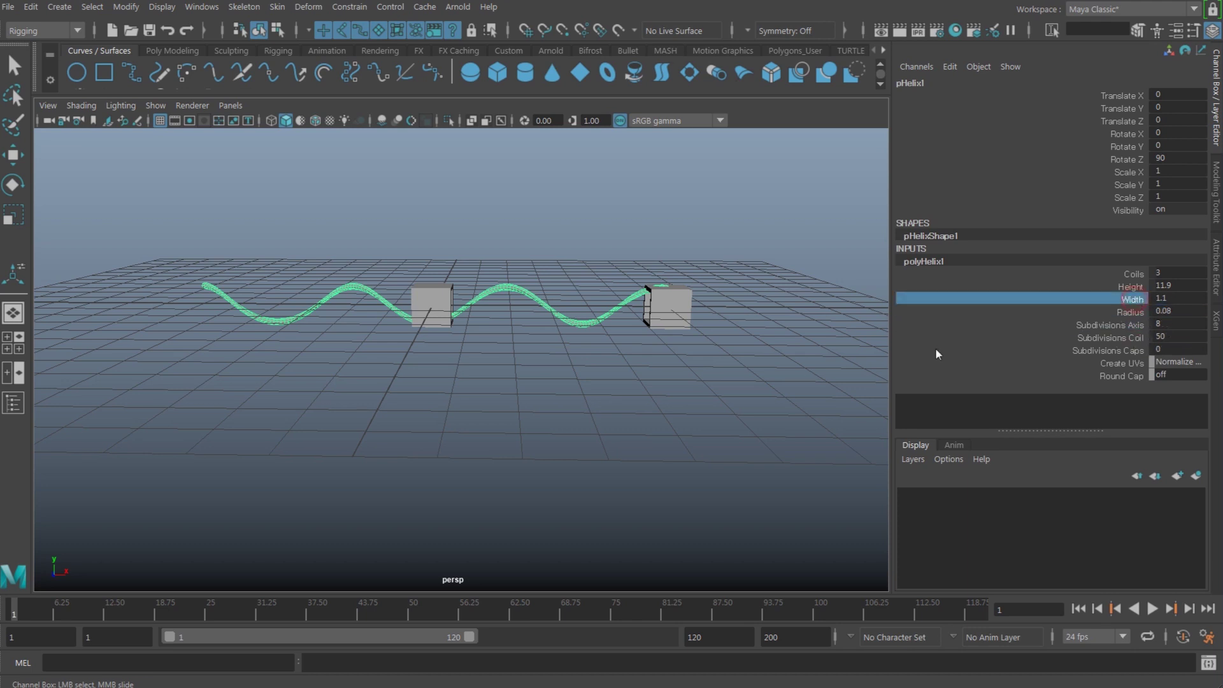
{"action": "middle_click_drag", "start_coordinate": [713, 351], "coordinate": [991, 337]}
{"action": "left_click", "coordinate": [1134, 275]}
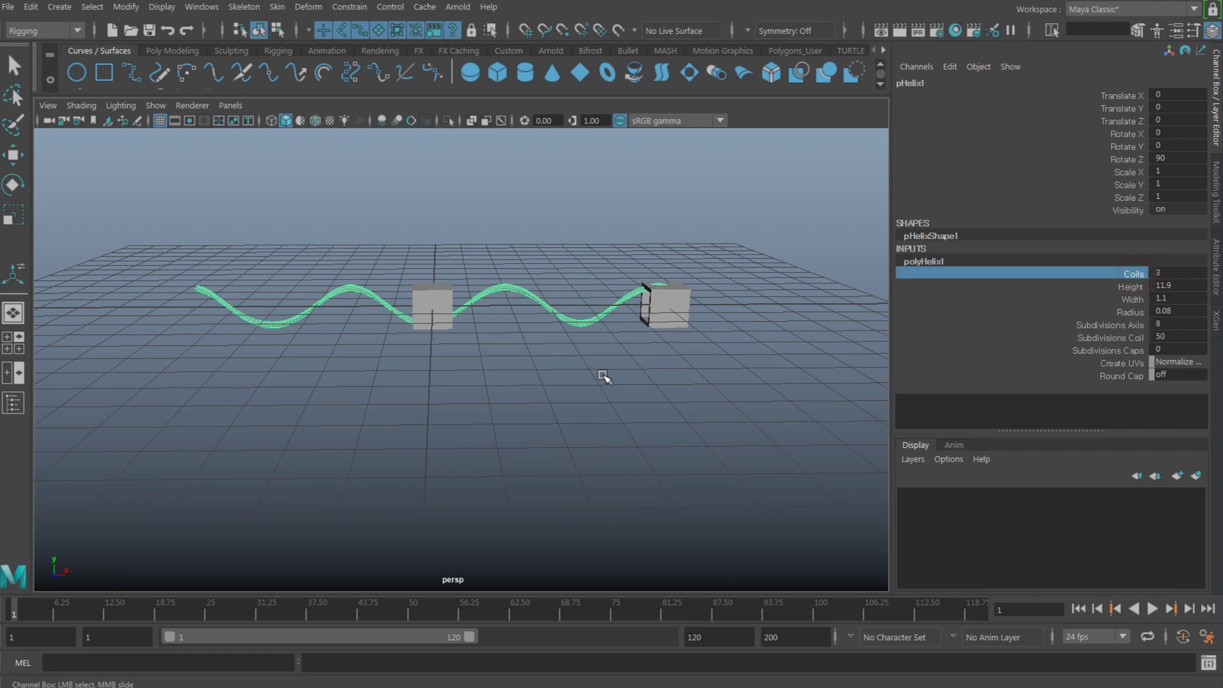
{"action": "middle_click_drag", "start_coordinate": [558, 372], "coordinate": [685, 383]}
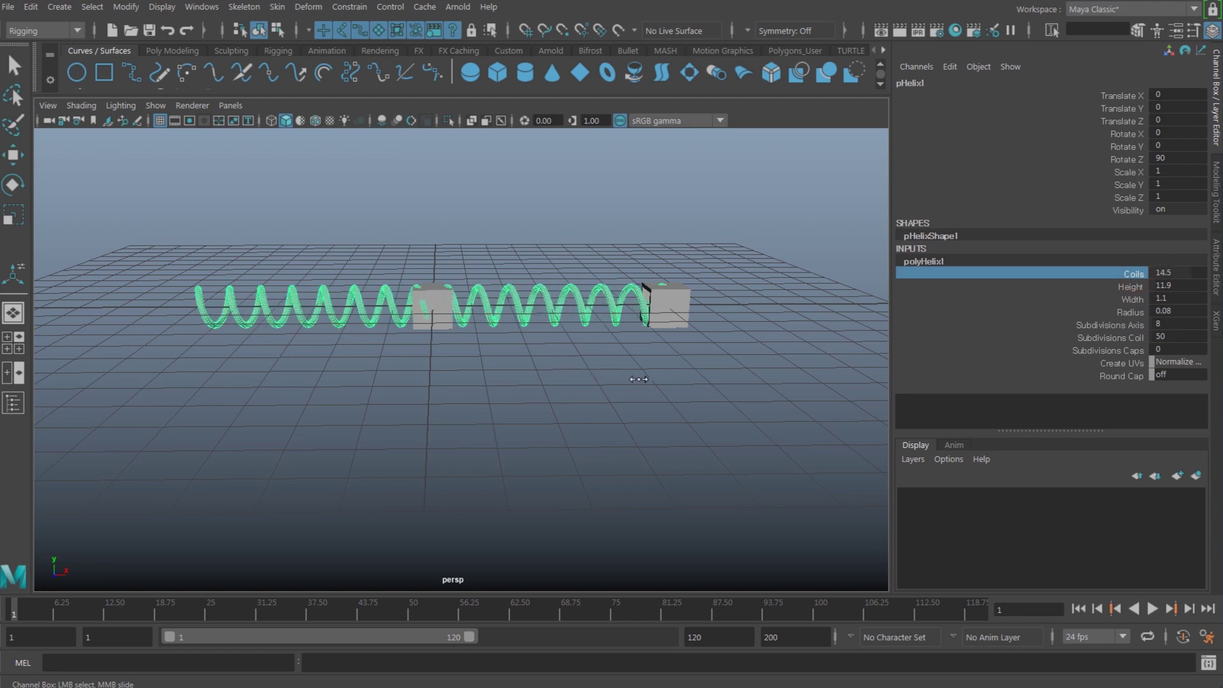
{"action": "left_click_drag", "start_coordinate": [723, 392], "coordinate": [637, 443], "text": "alt"}
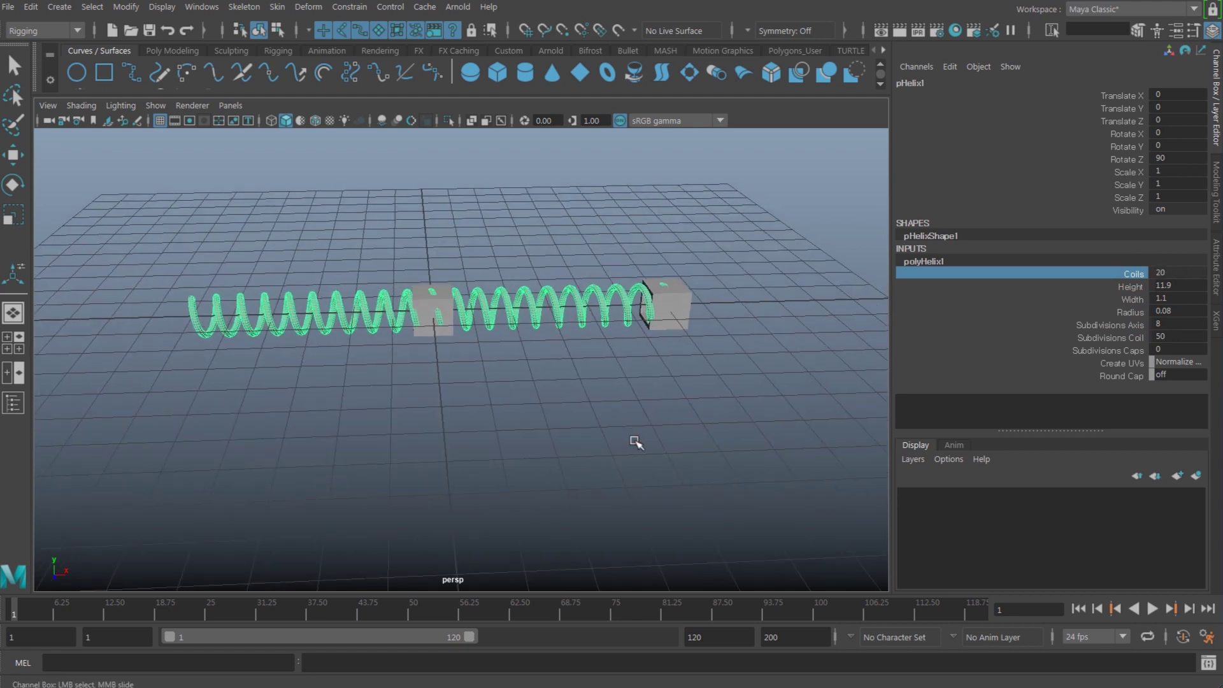
{"action": "scroll", "coordinate": [683, 429], "scroll_direction": "up", "scroll_amount": 5}
{"action": "mouse_move", "coordinate": [565, 427]}
{"action": "left_mouse_down", "text": "alt"}
{"action": "mouse_move", "coordinate": [606, 404]}
{"action": "mouse_move", "coordinate": [606, 414]}
{"action": "mouse_move", "coordinate": [640, 417]}
{"action": "mouse_move", "coordinate": [624, 405]}
{"action": "mouse_move", "coordinate": [655, 334]}
{"action": "left_mouse_up", "text": "alt"}
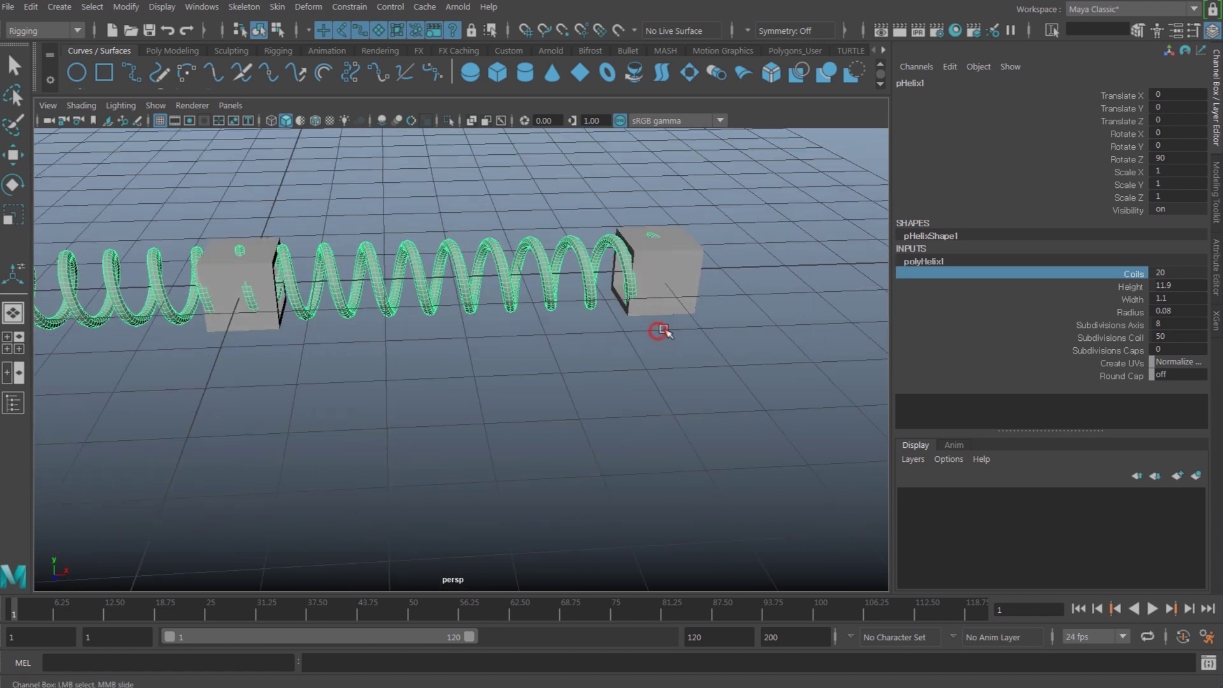
{"action": "scroll", "coordinate": [655, 333], "scroll_direction": "up", "scroll_amount": 5}
{"action": "mouse_move", "coordinate": [185, 204]}
{"action": "left_mouse_down", "text": "alt"}
{"action": "mouse_move", "coordinate": [292, 329]}
{"action": "mouse_move", "coordinate": [328, 288]}
{"action": "mouse_move", "coordinate": [319, 351]}
{"action": "mouse_move", "coordinate": [176, 224]}
{"action": "left_mouse_up", "text": "alt"}
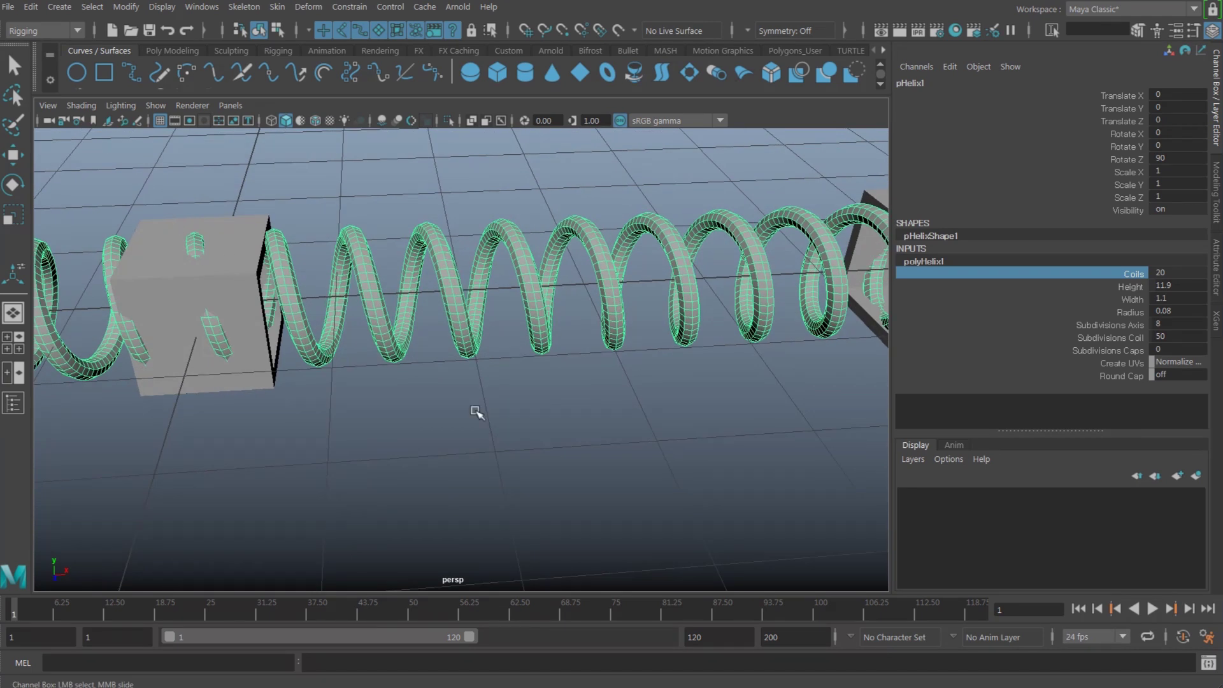
{"action": "left_click_drag", "start_coordinate": [475, 409], "coordinate": [717, 407], "text": "alt"}
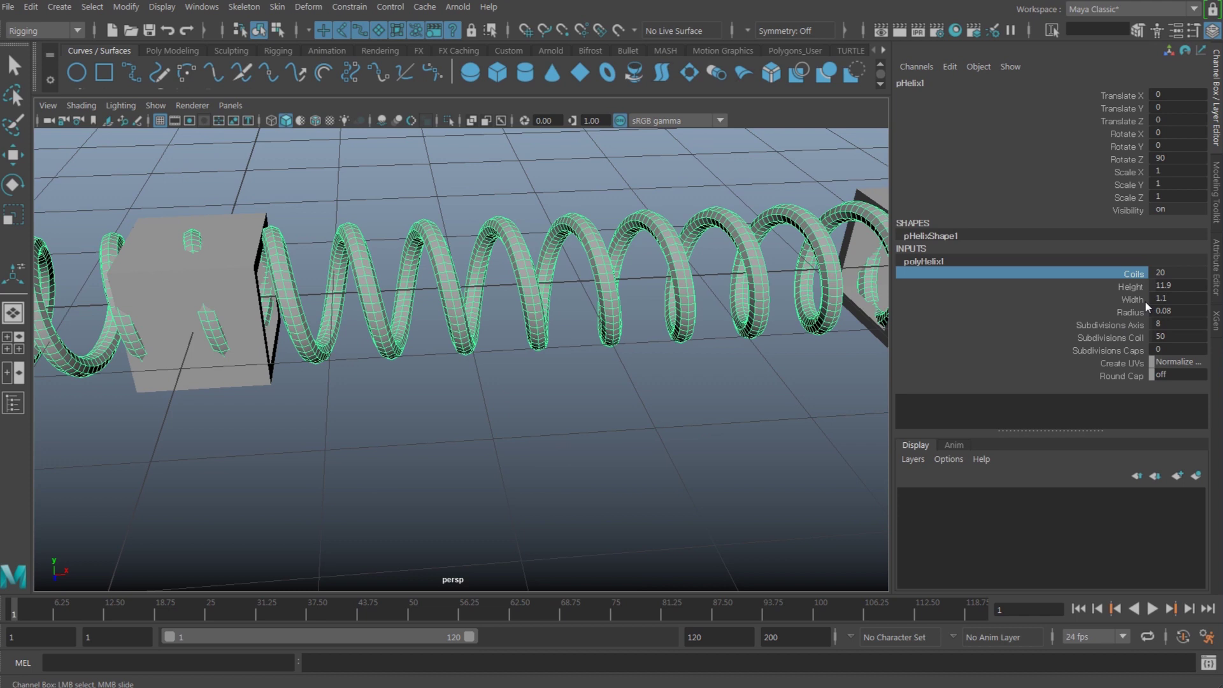
- Slide the polyHelix1 Width down to 0.8
{"action": "left_click", "coordinate": [1137, 299]}
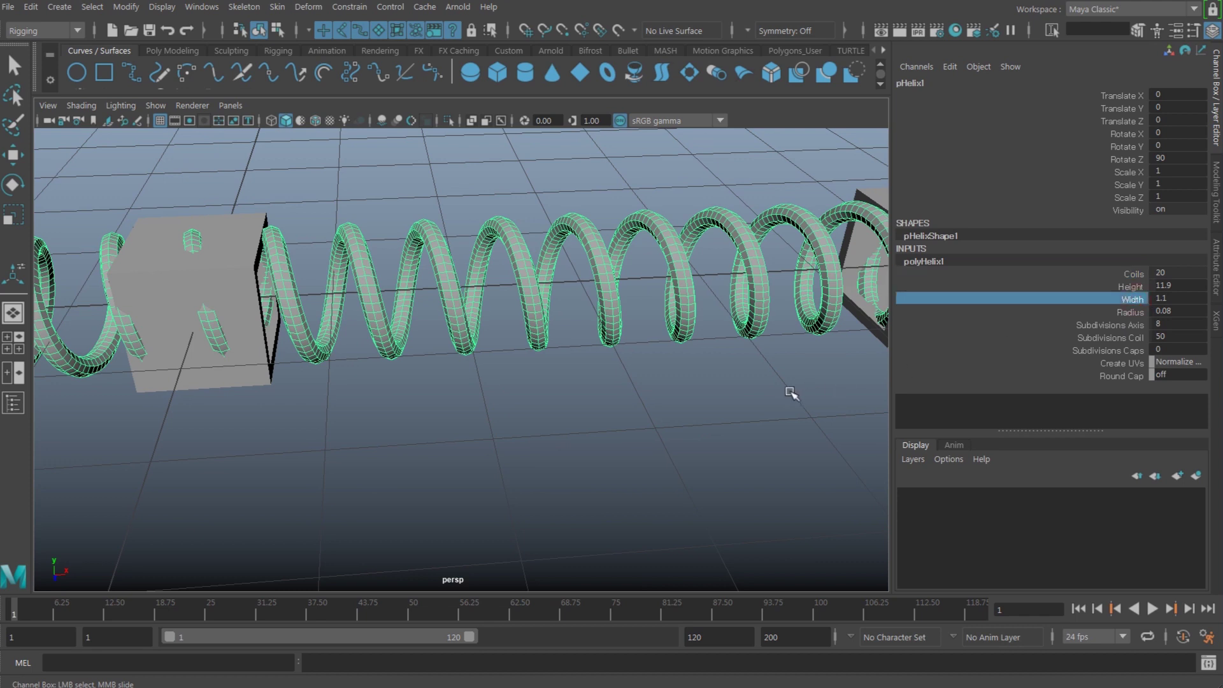
{"action": "middle_click_drag", "start_coordinate": [789, 393], "coordinate": [788, 390]}
{"action": "left_click_drag", "start_coordinate": [788, 391], "coordinate": [744, 381], "text": "alt"}
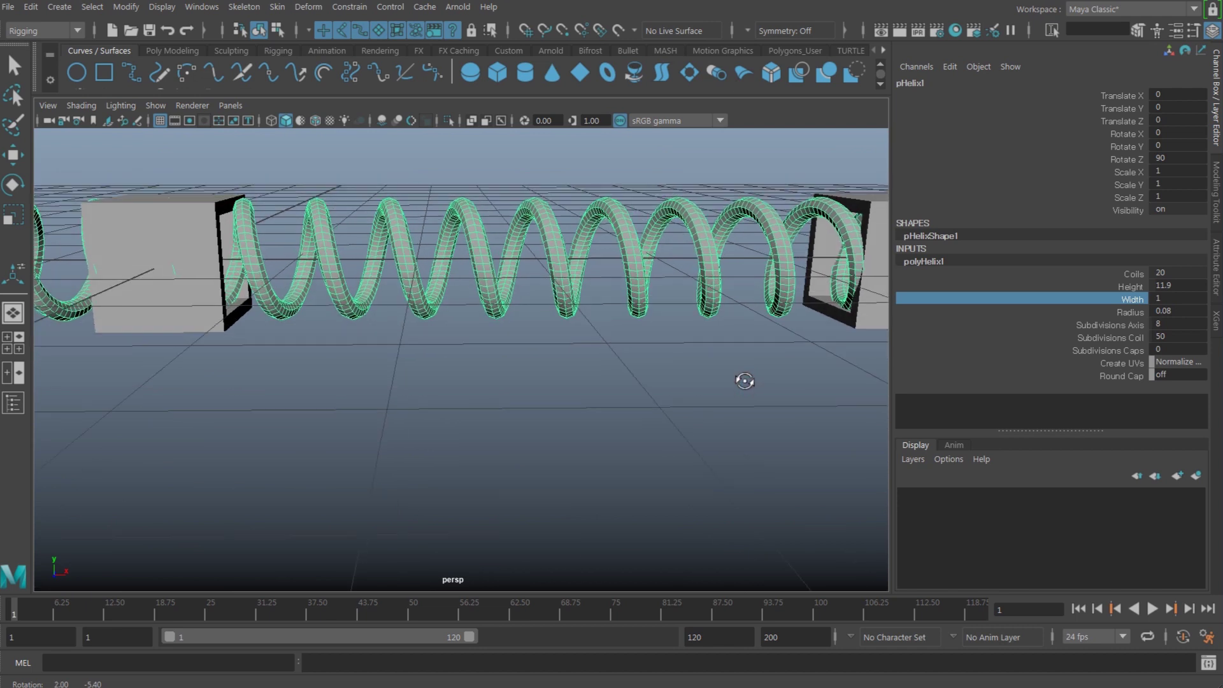
{"action": "middle_click_drag", "start_coordinate": [746, 384], "coordinate": [793, 390]}
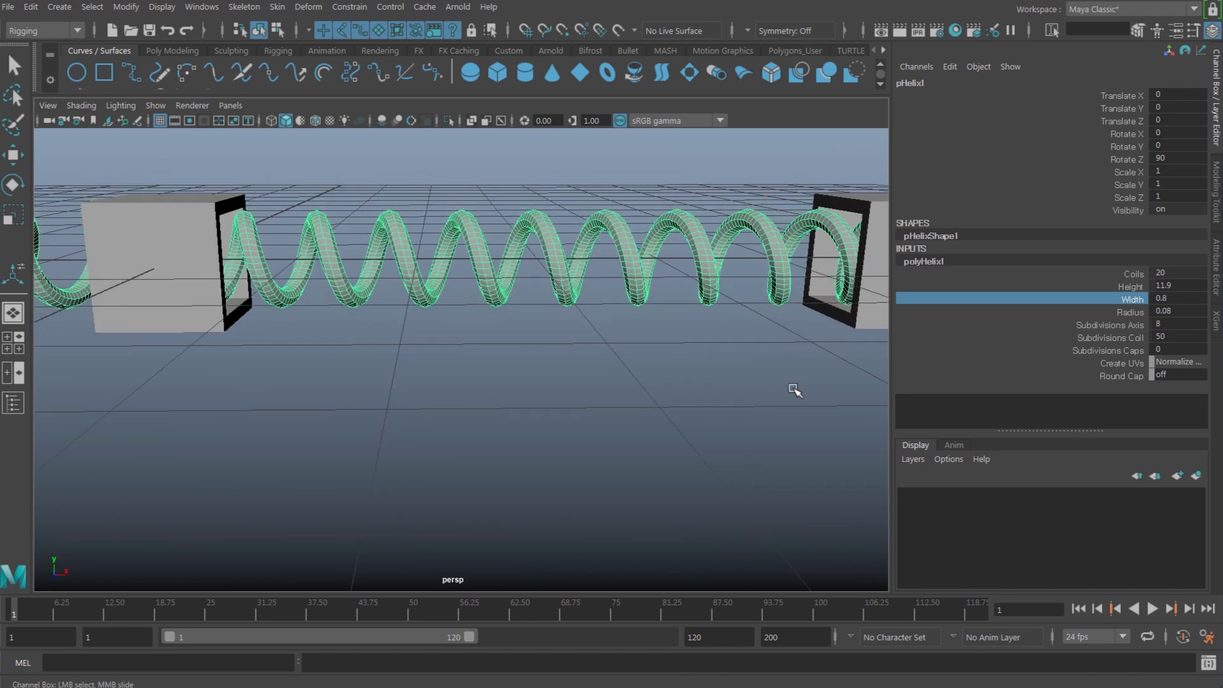
{"action": "double_click", "coordinate": [1166, 299]}
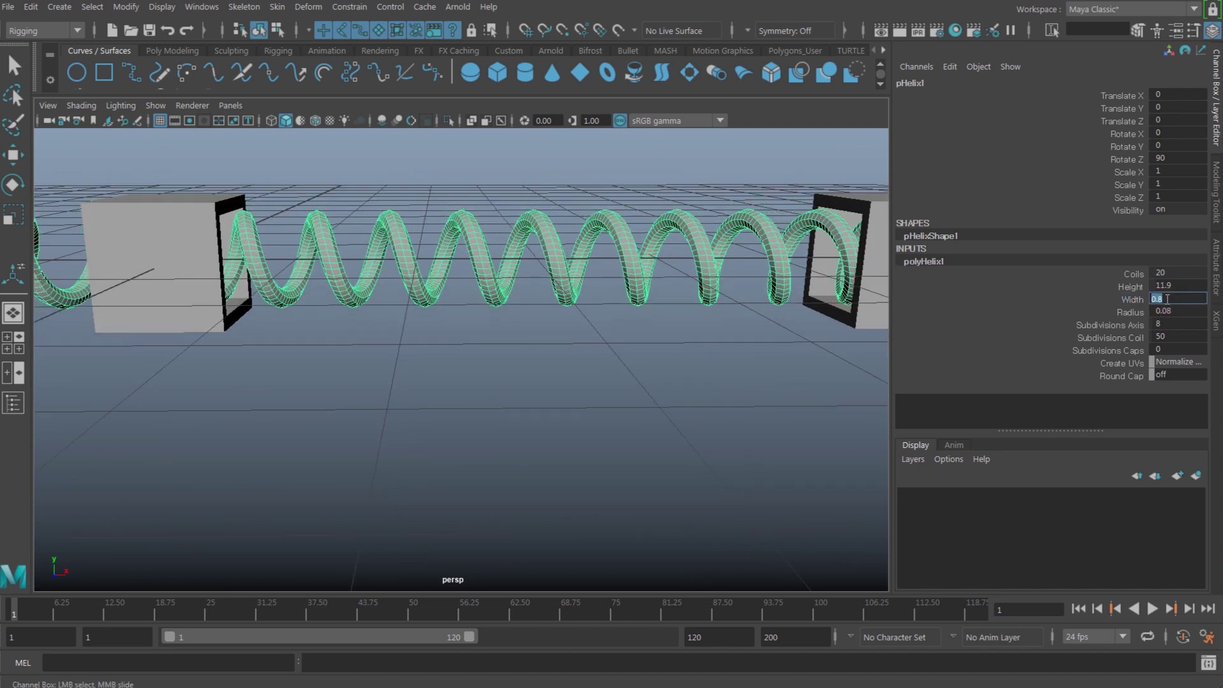
{"action": "right_click_drag", "start_coordinate": [773, 410], "coordinate": [437, 410], "text": "alt"}
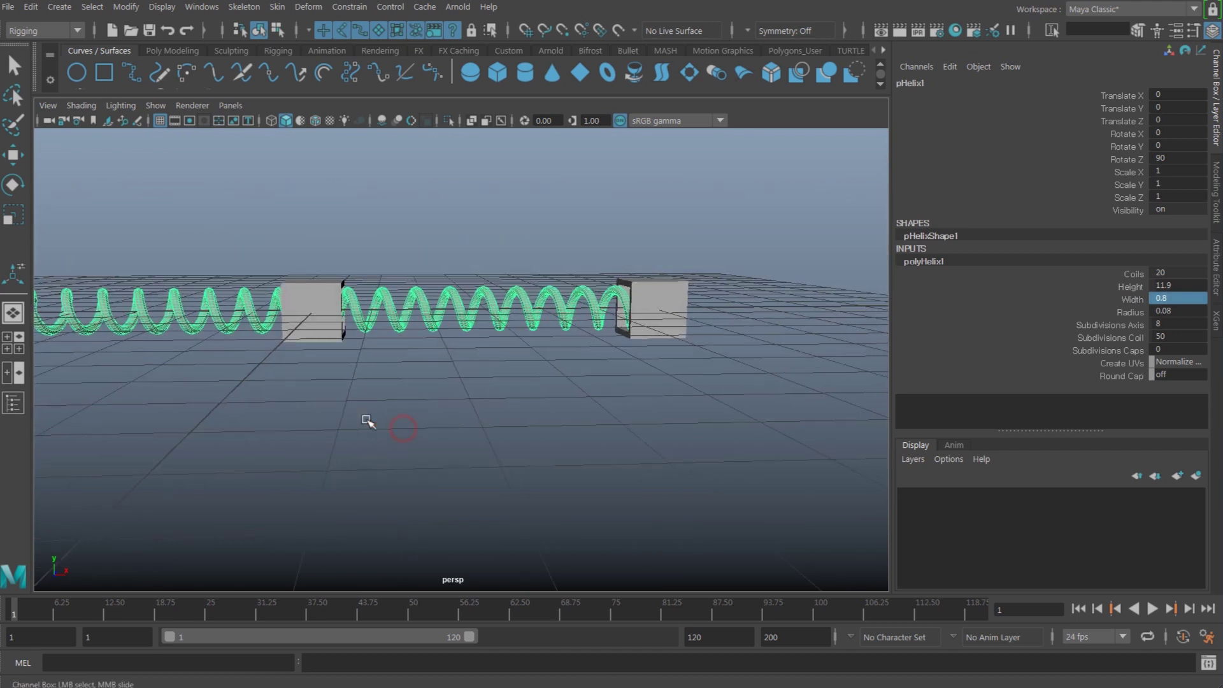
- Switch to the front orthographic view in wireframe
{"action": "key", "text": "w"}
{"action": "mouse_move", "coordinate": [396, 347]}
{"action": "left_mouse_down", "text": "alt"}
{"action": "mouse_move", "coordinate": [475, 381]}
{"action": "mouse_move", "coordinate": [474, 421]}
{"action": "left_mouse_up", "text": "alt"}
{"action": "key", "text": "space"}
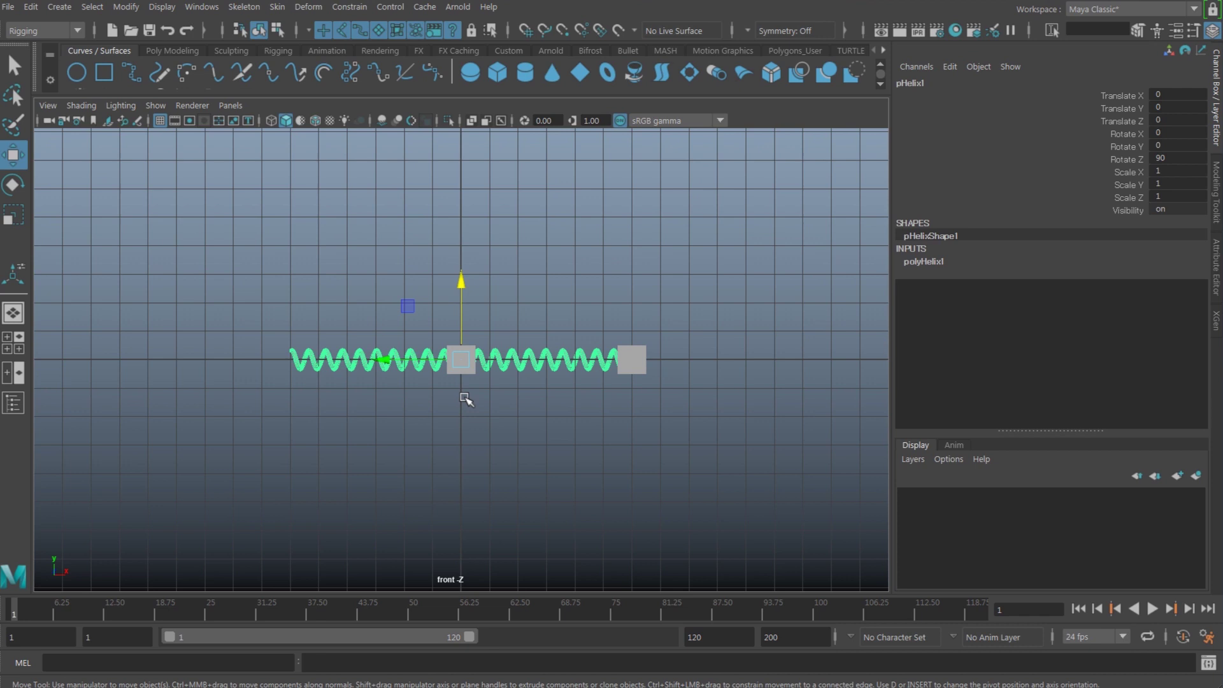
{"action": "key", "text": "4"}
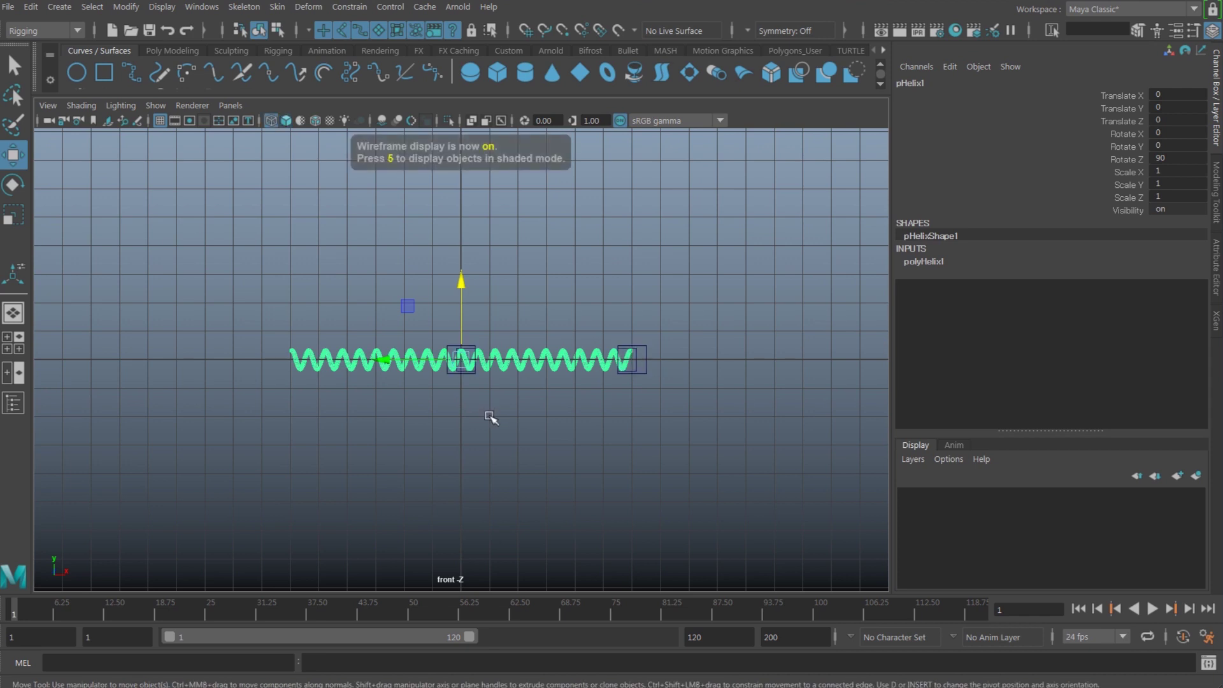
{"action": "scroll", "coordinate": [459, 406], "scroll_direction": "up", "scroll_amount": 2}
- Box-select the helix faces left of the center and delete them
{"action": "right_click", "coordinate": [409, 368]}
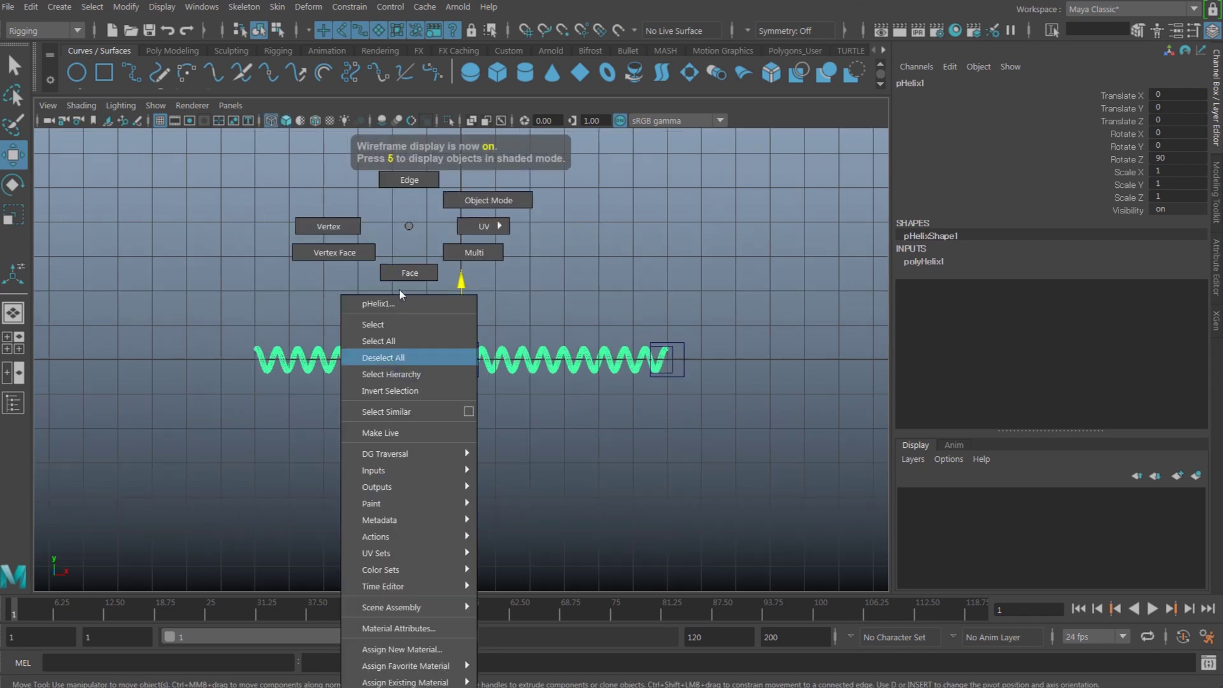
{"action": "left_click", "coordinate": [207, 284]}
{"action": "left_click_drag", "start_coordinate": [206, 285], "coordinate": [459, 494]}
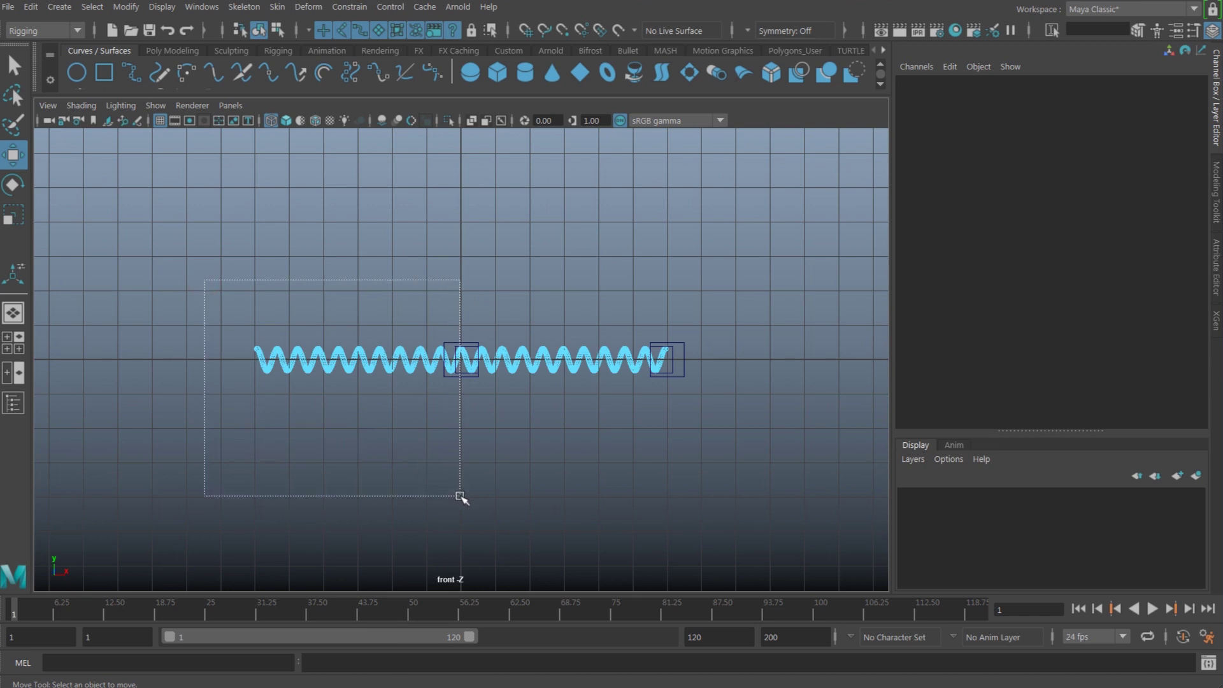
{"action": "left_click_drag", "start_coordinate": [459, 493], "coordinate": [462, 497]}
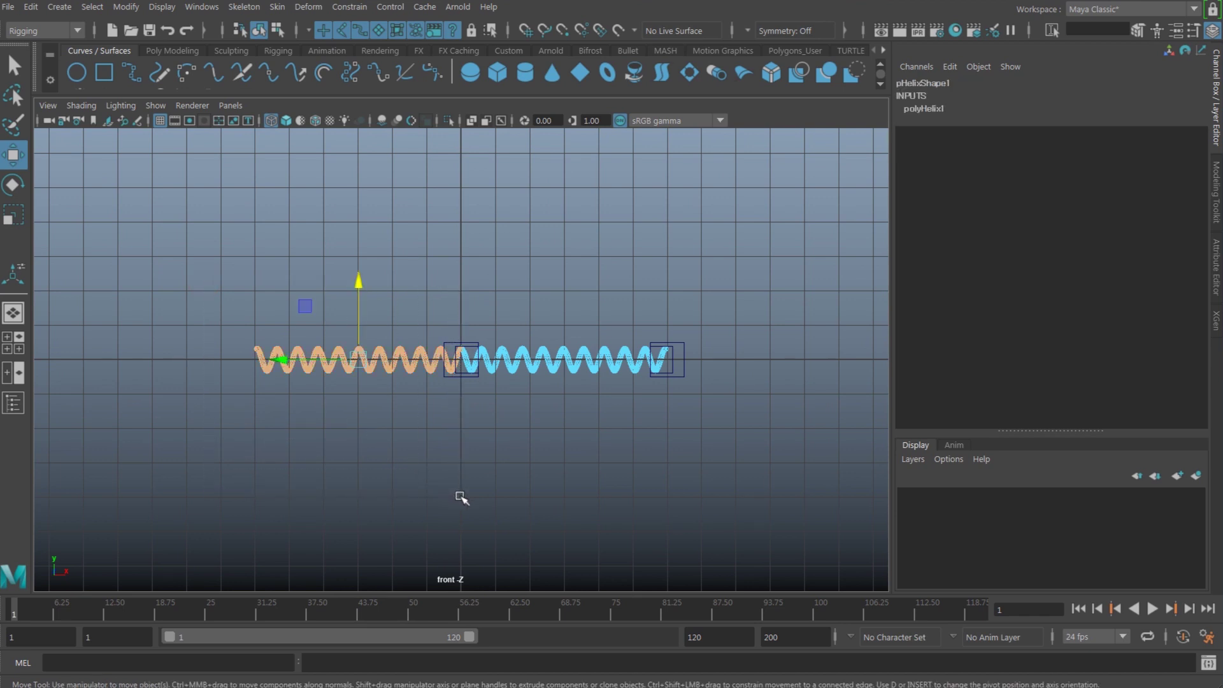
{"action": "key", "text": "Delete"}
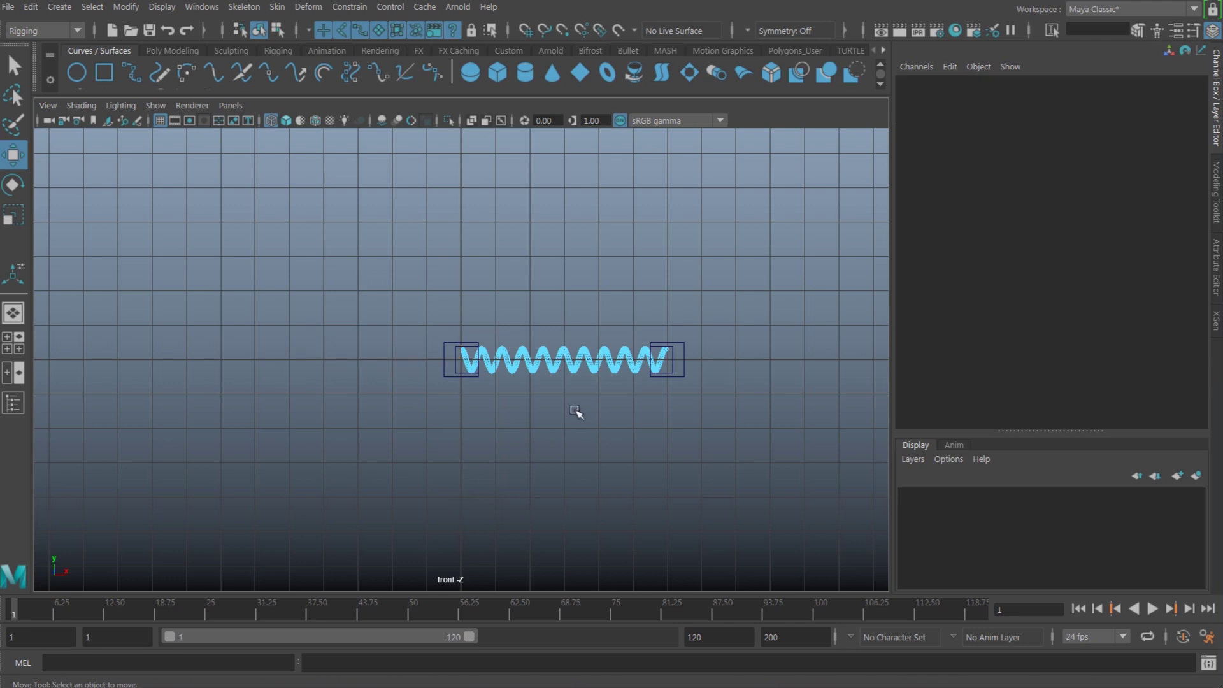
{"action": "right_click_drag", "start_coordinate": [581, 364], "coordinate": [681, 207]}
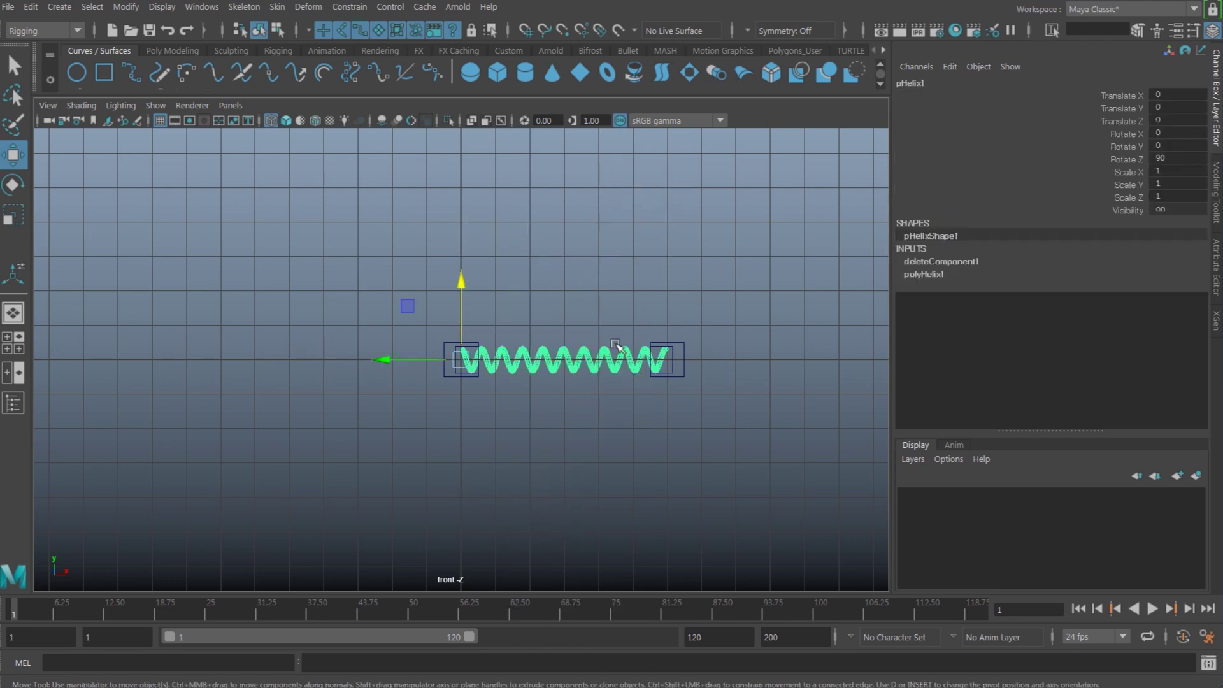
{"action": "left_click", "coordinate": [606, 365]}
- Return to the perspective view, looking from above, in shaded display
{"action": "key", "text": "space"}
{"action": "left_click", "coordinate": [607, 368]}
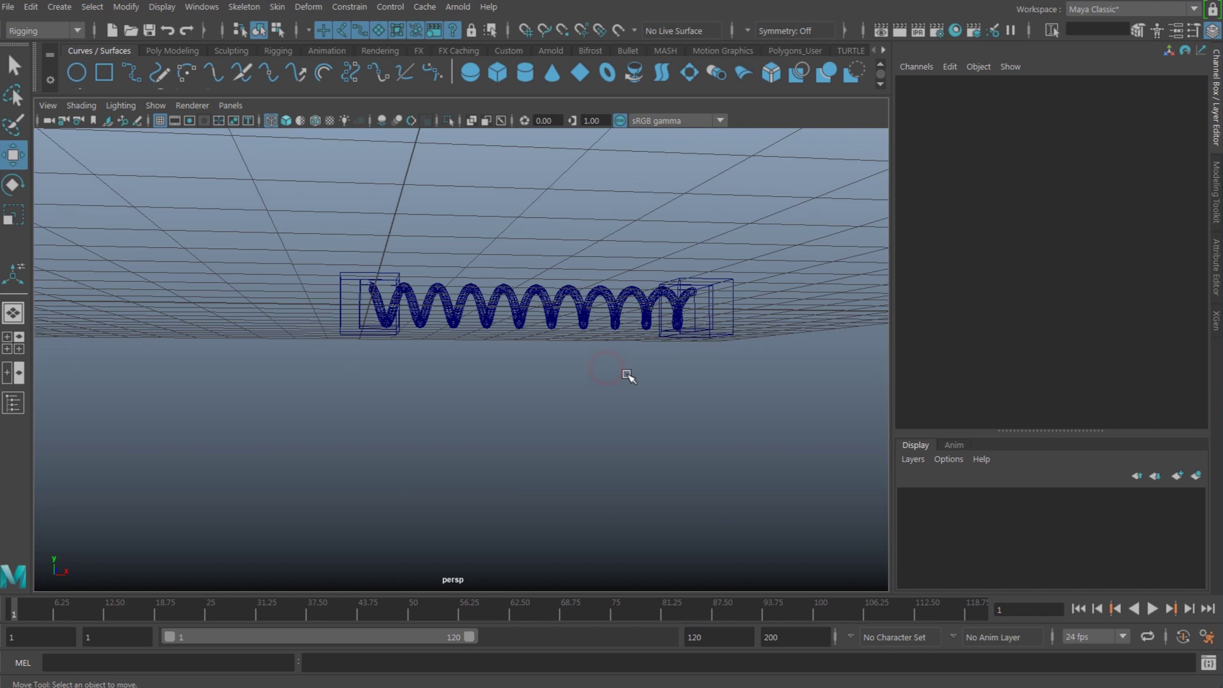
{"action": "mouse_move", "coordinate": [626, 380]}
{"action": "left_mouse_down", "text": "alt"}
{"action": "mouse_move", "coordinate": [617, 402]}
{"action": "mouse_move", "coordinate": [665, 438]}
{"action": "left_mouse_up", "text": "alt"}
{"action": "key", "text": "5"}
- Try taller and shorter polyHelix1 heights, then undo back to 11.9
{"action": "left_click", "coordinate": [588, 335]}
{"action": "left_click", "coordinate": [942, 274]}
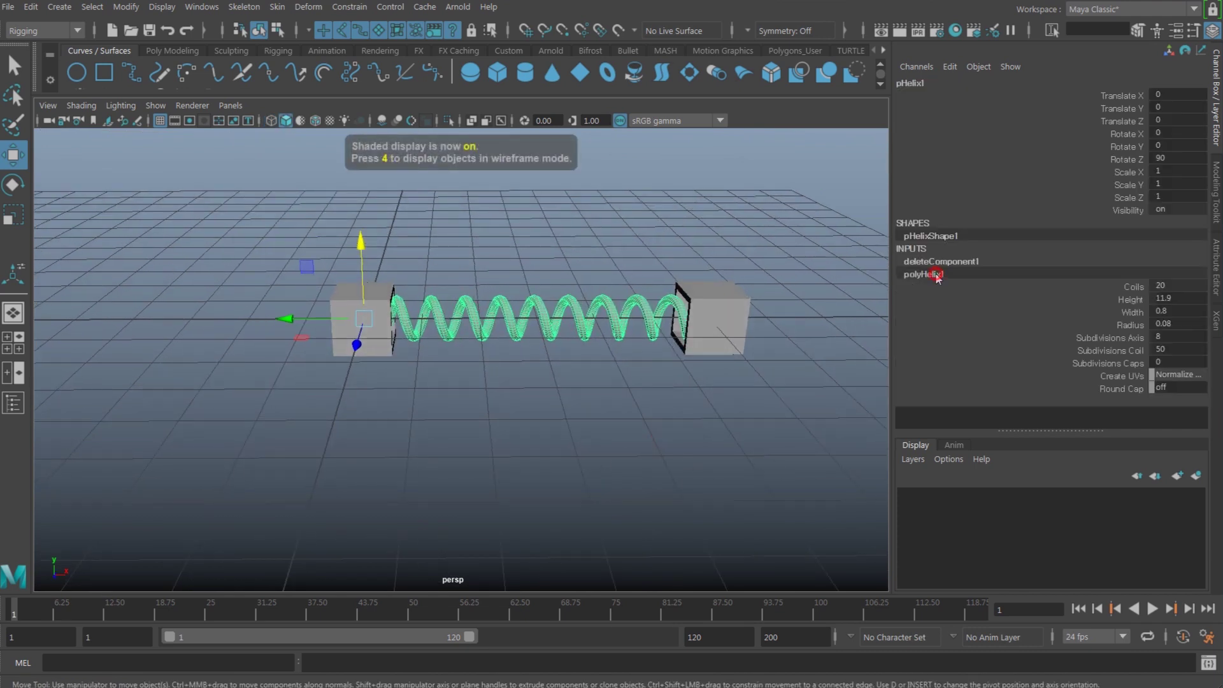
{"action": "left_click", "coordinate": [1130, 300]}
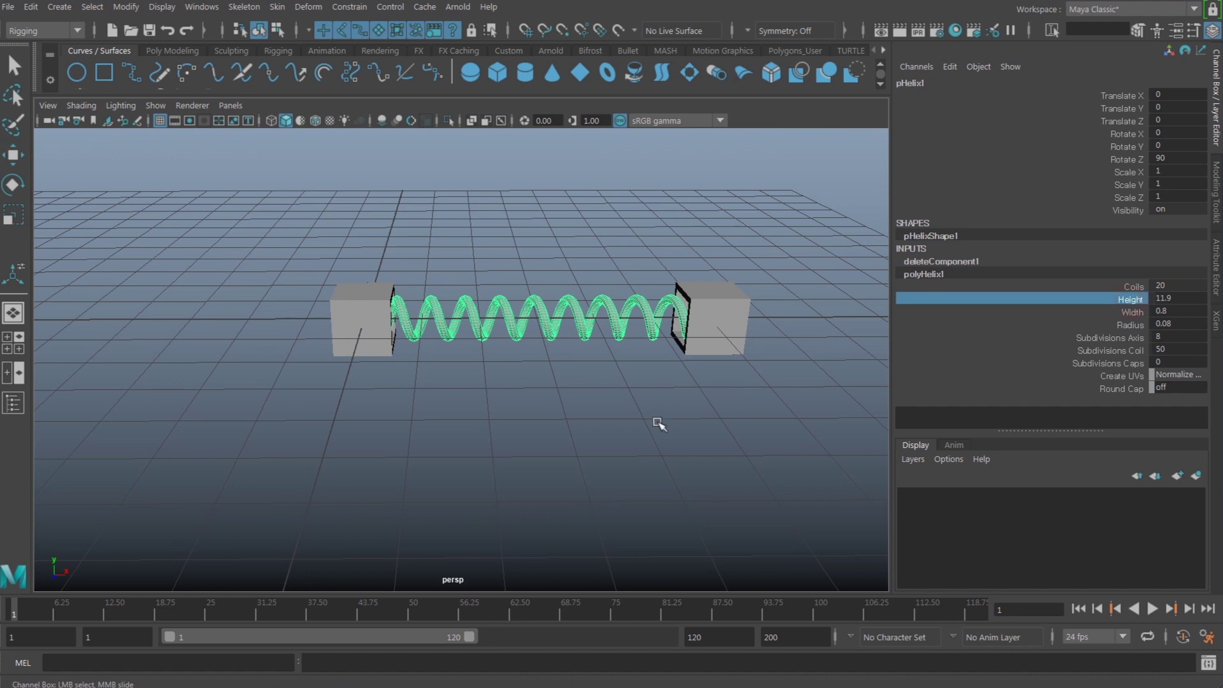
{"action": "middle_click_drag", "start_coordinate": [656, 422], "coordinate": [618, 420]}
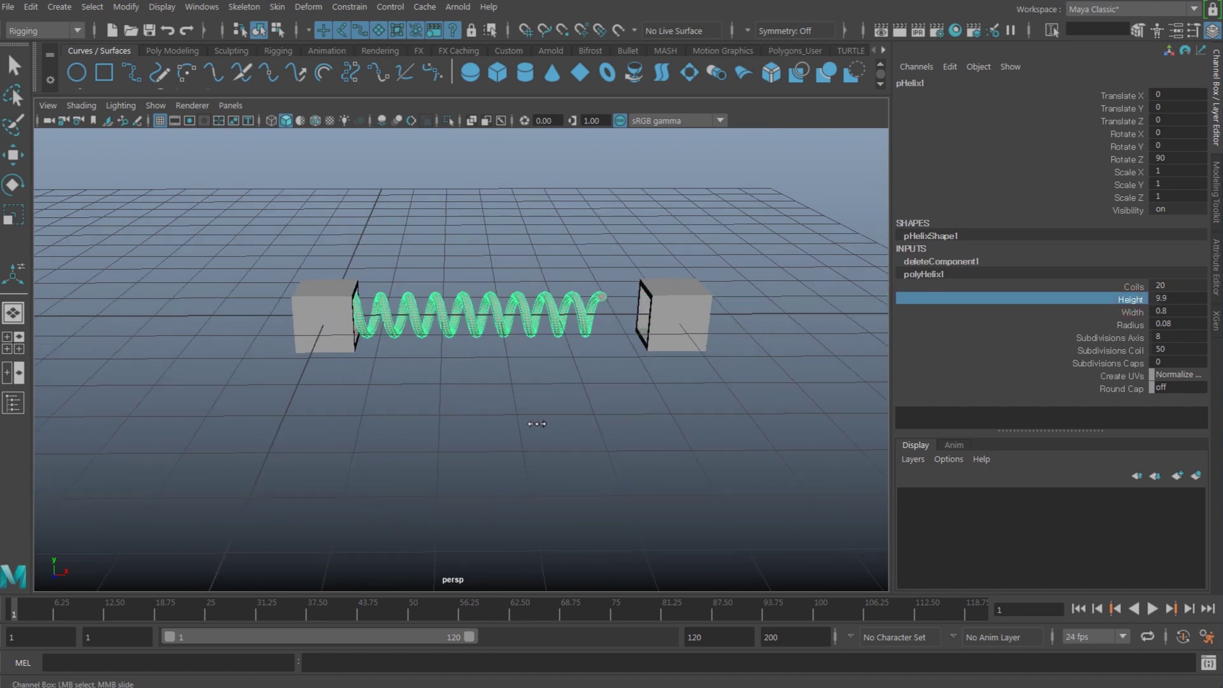
{"action": "mouse_move", "coordinate": [618, 421]}
{"action": "middle_mouse_down"}
{"action": "mouse_move", "coordinate": [493, 428]}
{"action": "mouse_move", "coordinate": [622, 428]}
{"action": "mouse_move", "coordinate": [531, 430]}
{"action": "middle_mouse_up"}
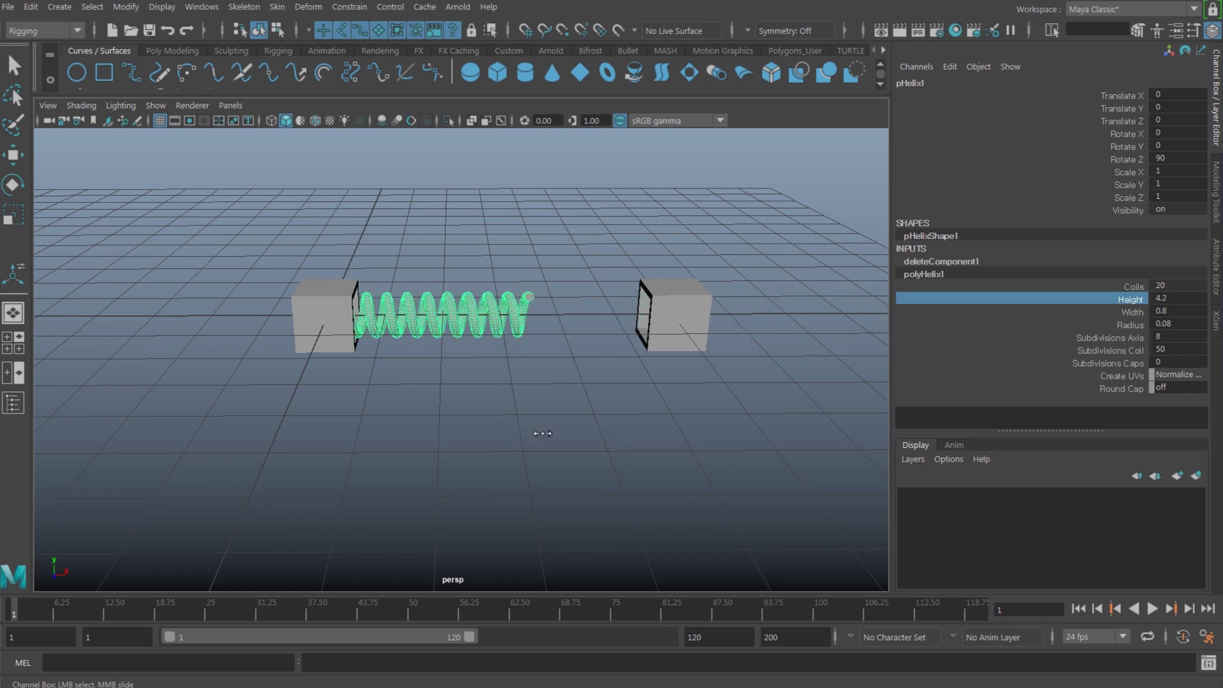
{"action": "key", "text": "ctrl+z"}
{"action": "key", "text": "ctrl+z"}
{"action": "scroll", "coordinate": [442, 380], "scroll_direction": "down", "scroll_amount": 3}
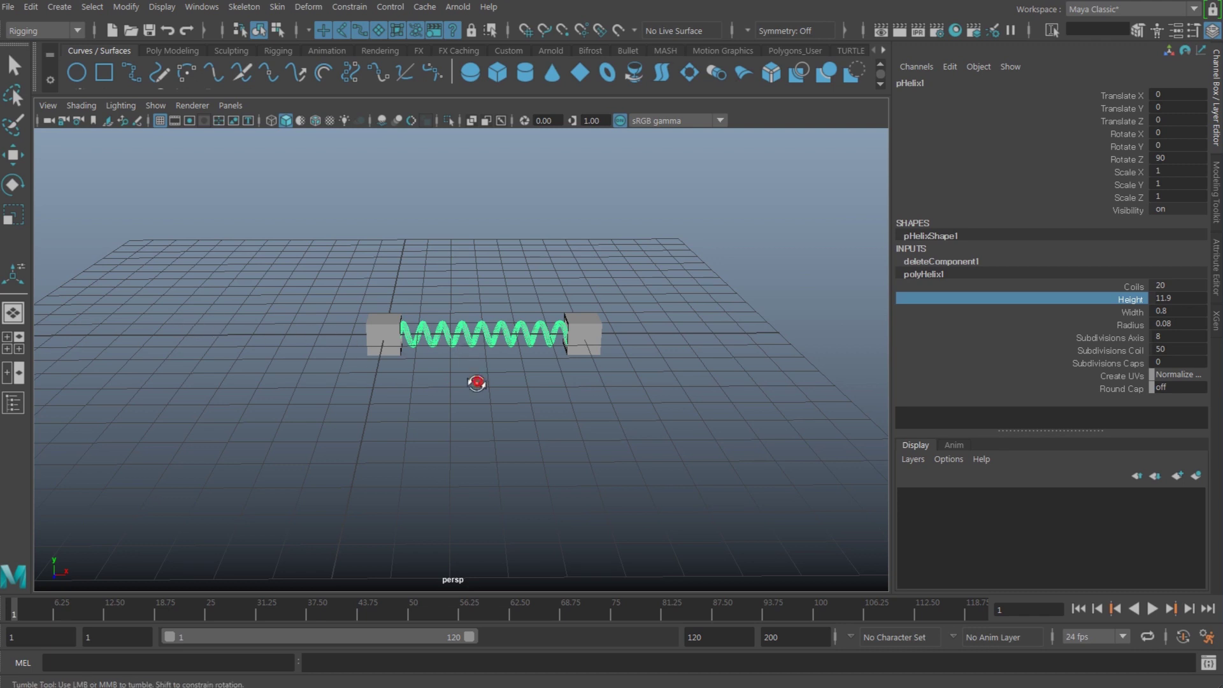
{"action": "scroll", "coordinate": [516, 402], "scroll_direction": "up", "scroll_amount": 3}
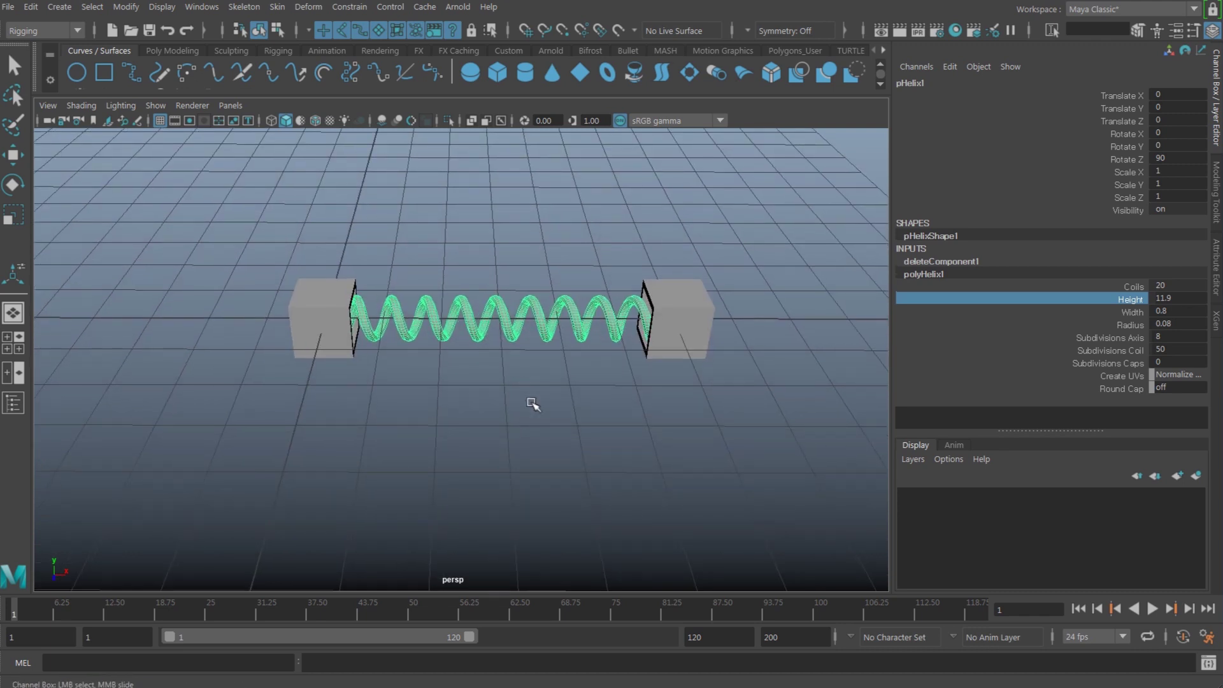
- Move the right cube forward along Z, off the spring's line
{"action": "left_click_drag", "start_coordinate": [532, 404], "coordinate": [514, 424], "text": "alt"}
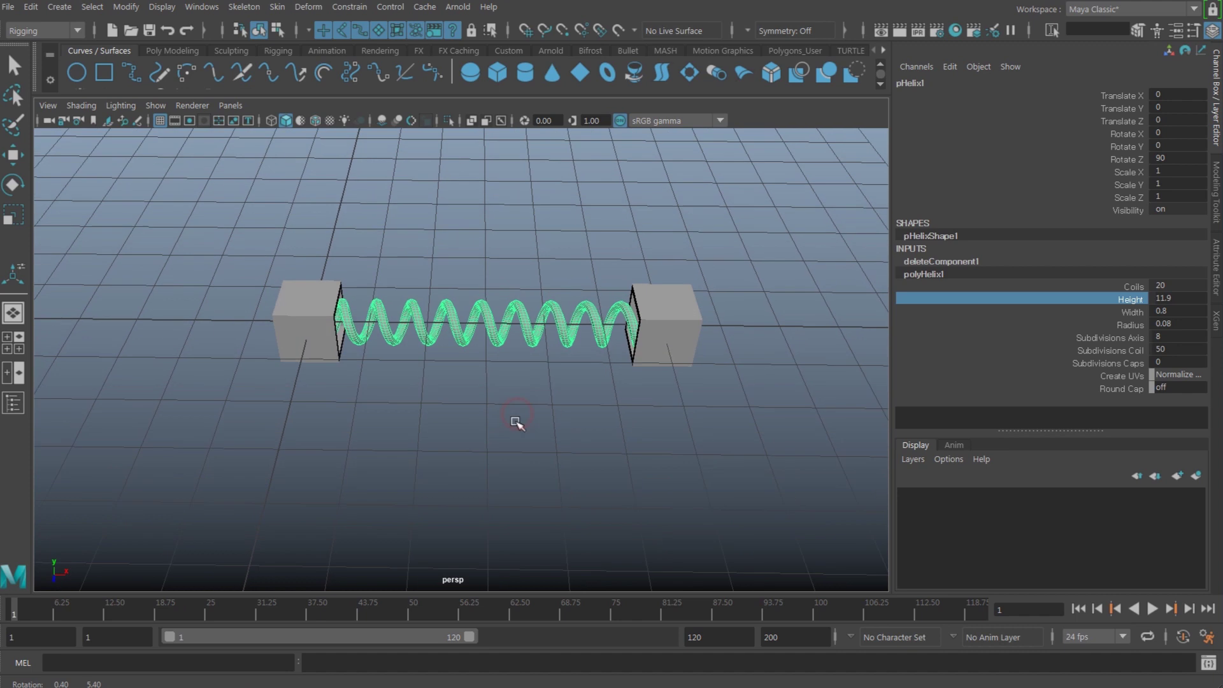
{"action": "left_click", "coordinate": [667, 363]}
{"action": "key", "text": "w"}
{"action": "mouse_move", "coordinate": [675, 404]}
{"action": "left_mouse_down", "text": "alt"}
{"action": "mouse_move", "coordinate": [699, 475]}
{"action": "mouse_move", "coordinate": [601, 410]}
{"action": "mouse_move", "coordinate": [426, 380]}
{"action": "left_mouse_up", "text": "alt"}
- Undo the right cube's move and open the Constrain menu
{"action": "key", "text": "ctrl+z"}
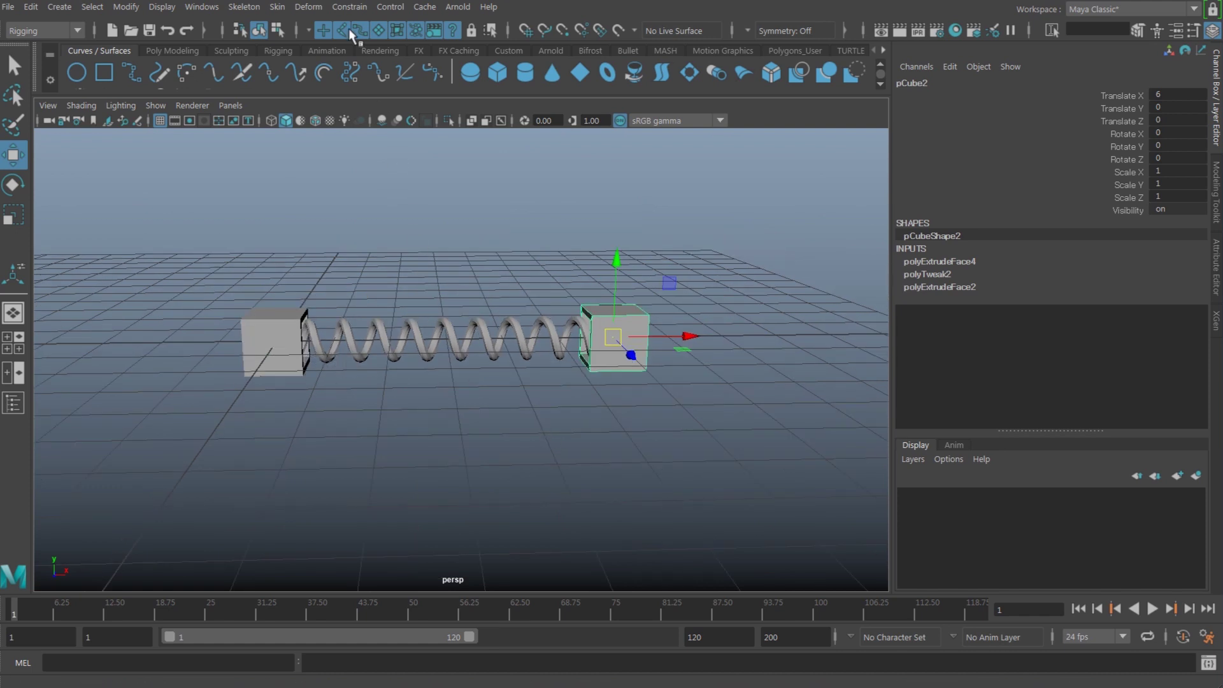
{"action": "left_click", "coordinate": [362, 10]}
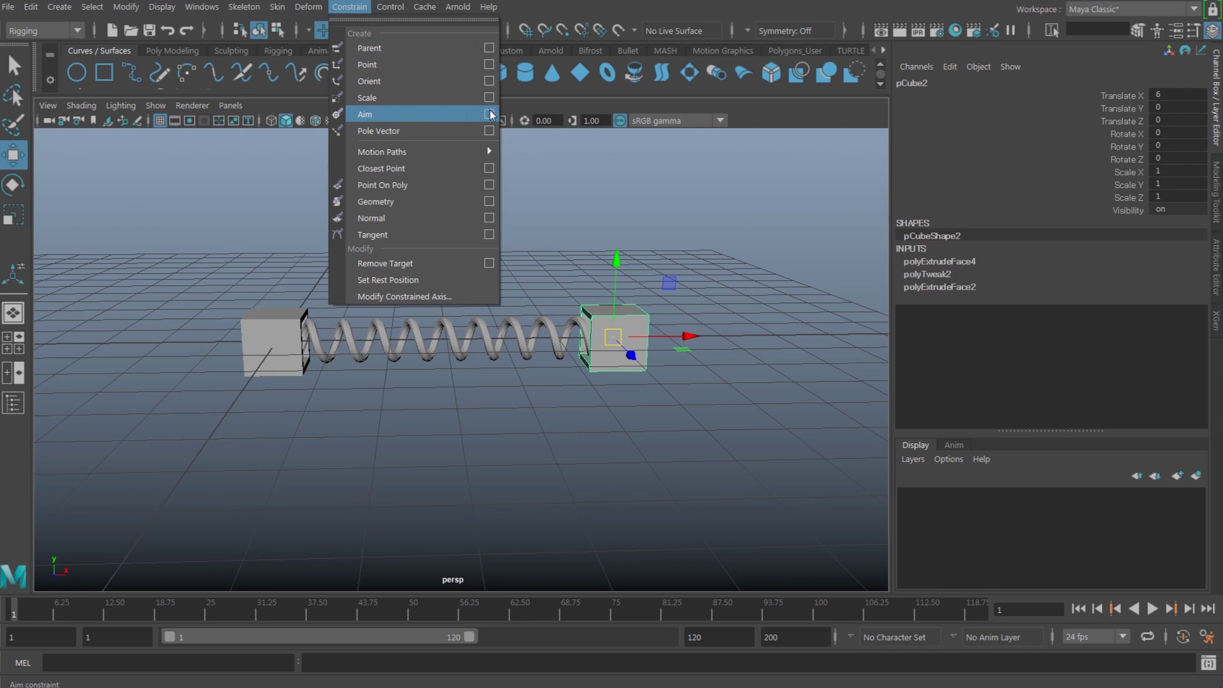
- Reset Aim Constraint Options to default vectors, all axes and weight 1
{"action": "left_click", "coordinate": [490, 114]}
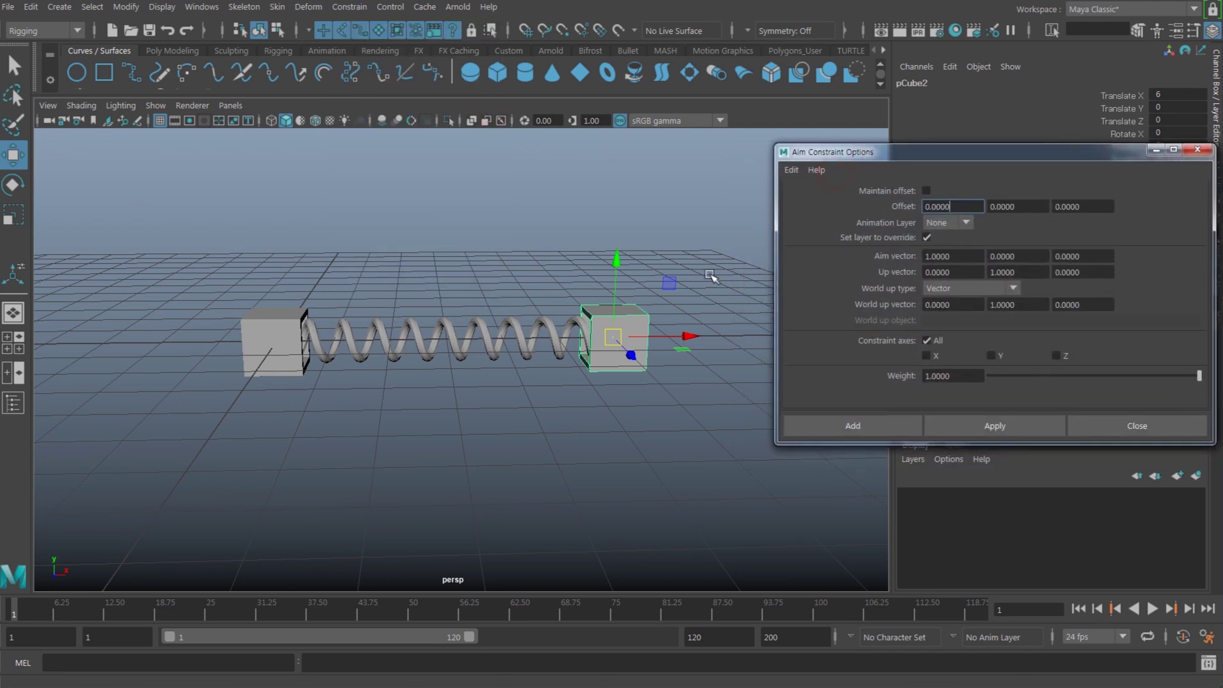
{"action": "left_click_drag", "start_coordinate": [713, 277], "coordinate": [599, 371], "text": "alt"}
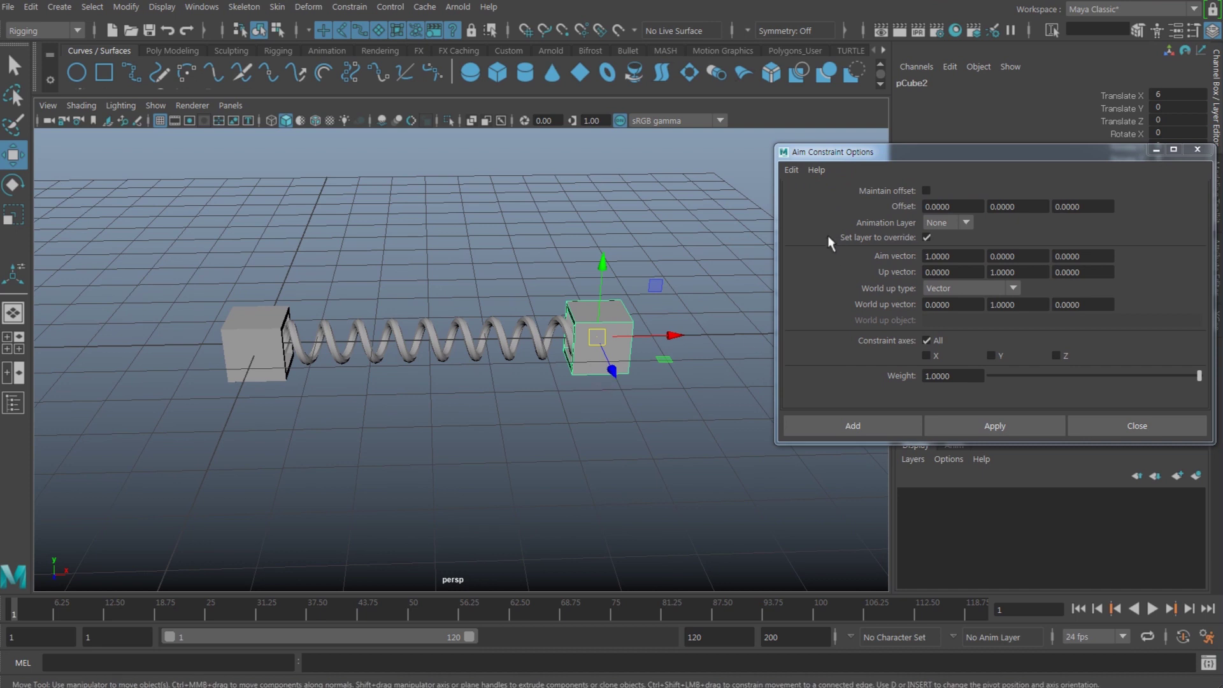
{"action": "left_click", "coordinate": [791, 169]}
{"action": "left_click", "coordinate": [810, 205]}
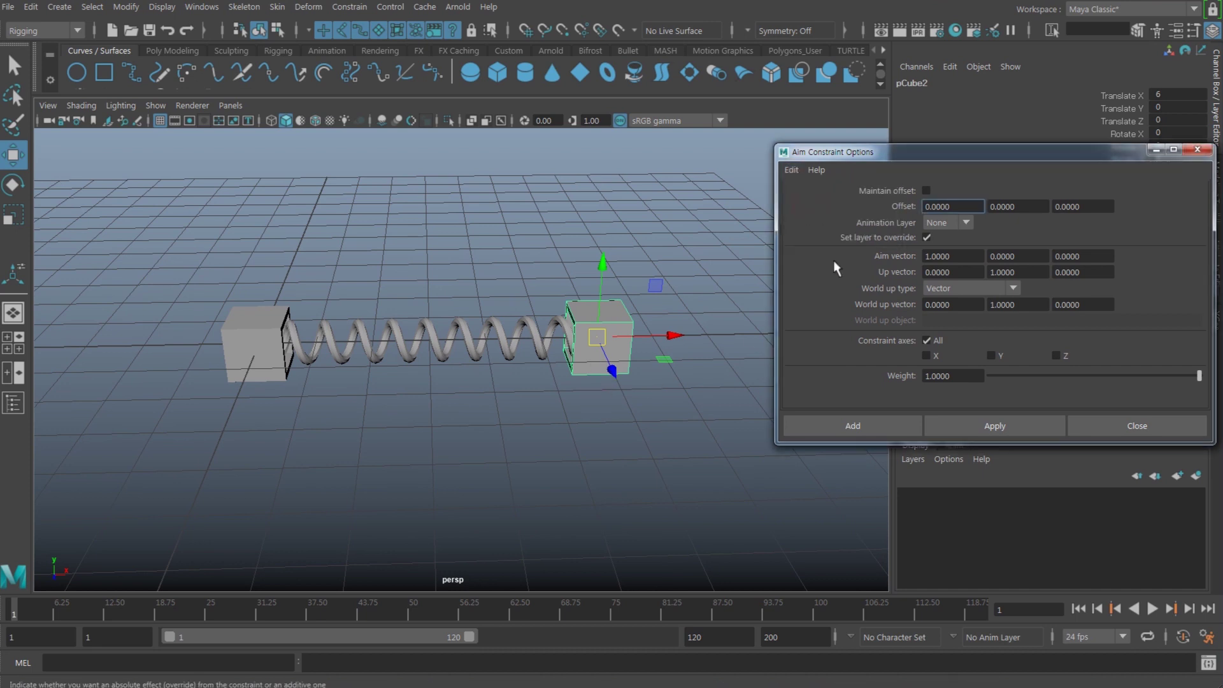